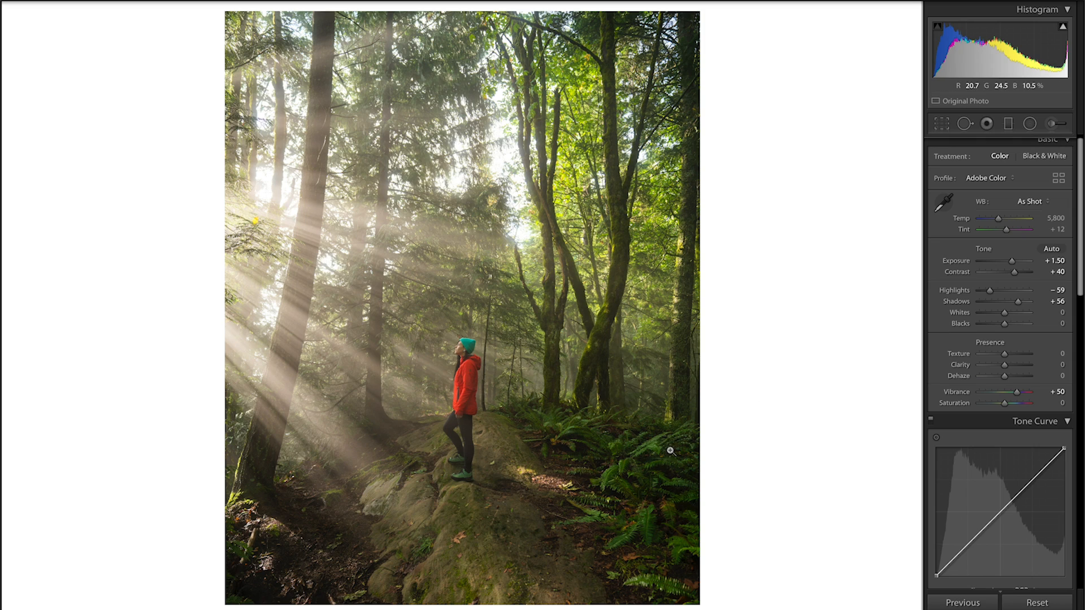
Lower the Blacks to −14 and compare the edited photo with its original version.
{"action": "left_click", "coordinate": [1005, 325]}
{"action": "left_click_drag", "start_coordinate": [1005, 325], "coordinate": [1000, 326]}
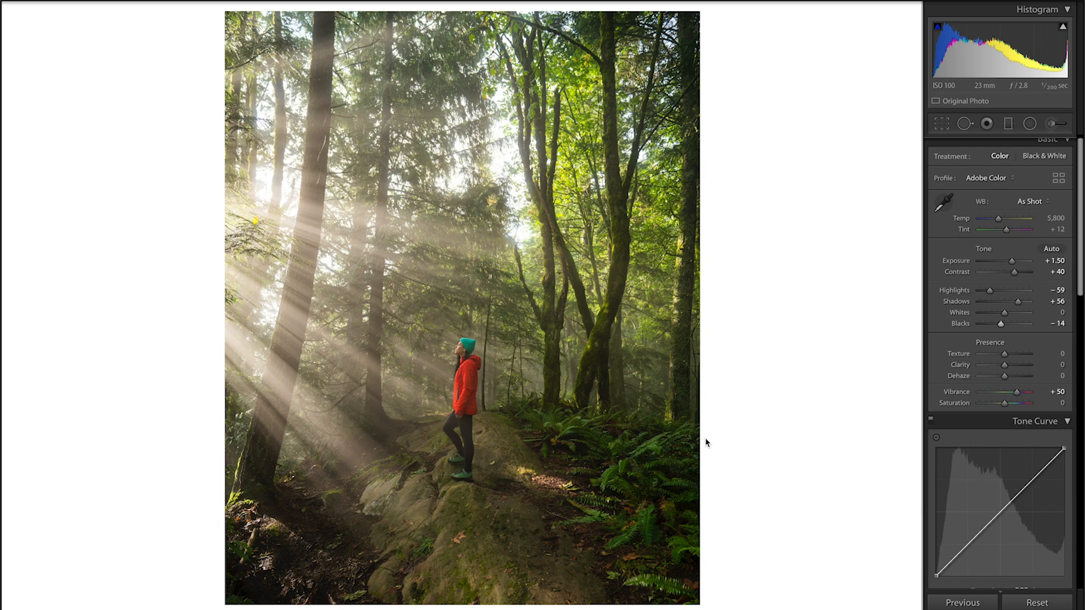
{"action": "key", "text": "backslash"}
{"action": "key", "text": "backslash"}
{"action": "key", "text": "backslash"}
{"action": "key", "text": "backslash"}
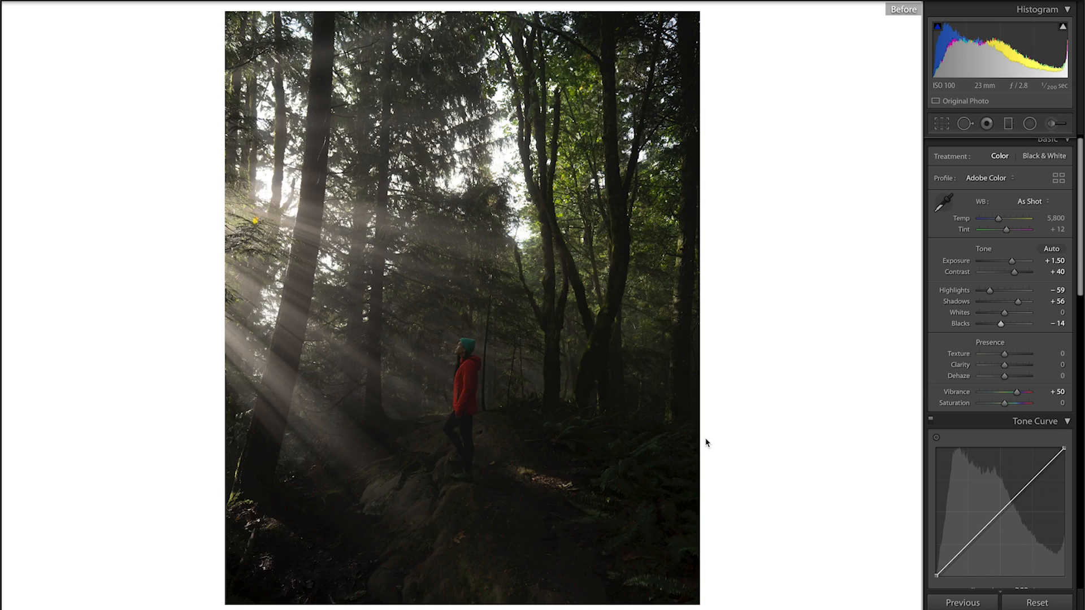
{"action": "key", "text": "backslash"}
{"action": "key", "text": "backslash"}
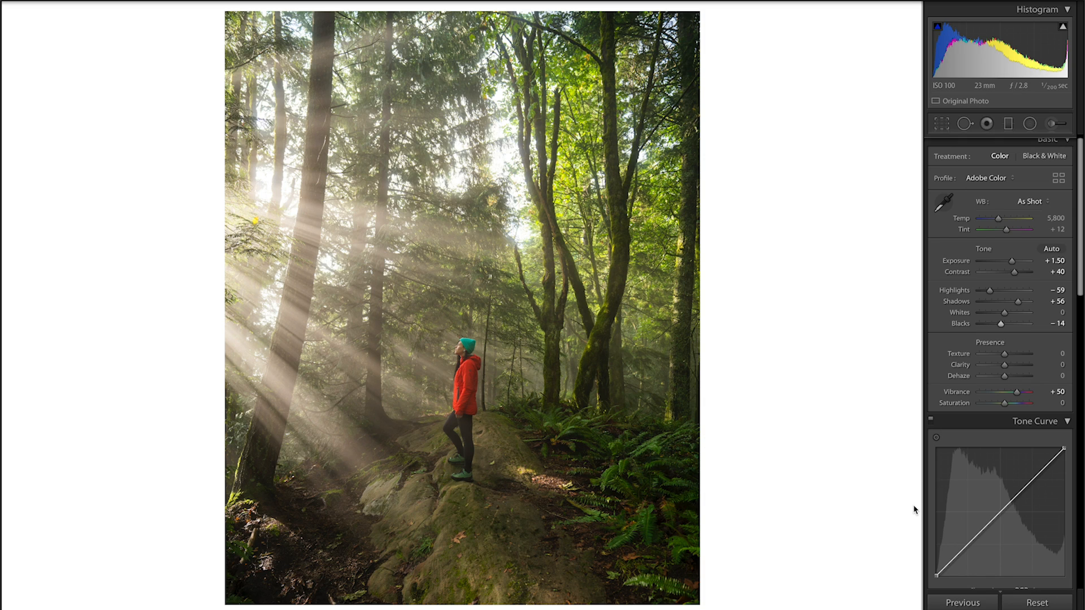
Enable the lens profile corrections for the photo.
{"action": "scroll", "coordinate": [970, 449], "scroll_direction": "down", "scroll_amount": 10}
{"action": "scroll", "coordinate": [973, 450], "scroll_direction": "down", "scroll_amount": 5}
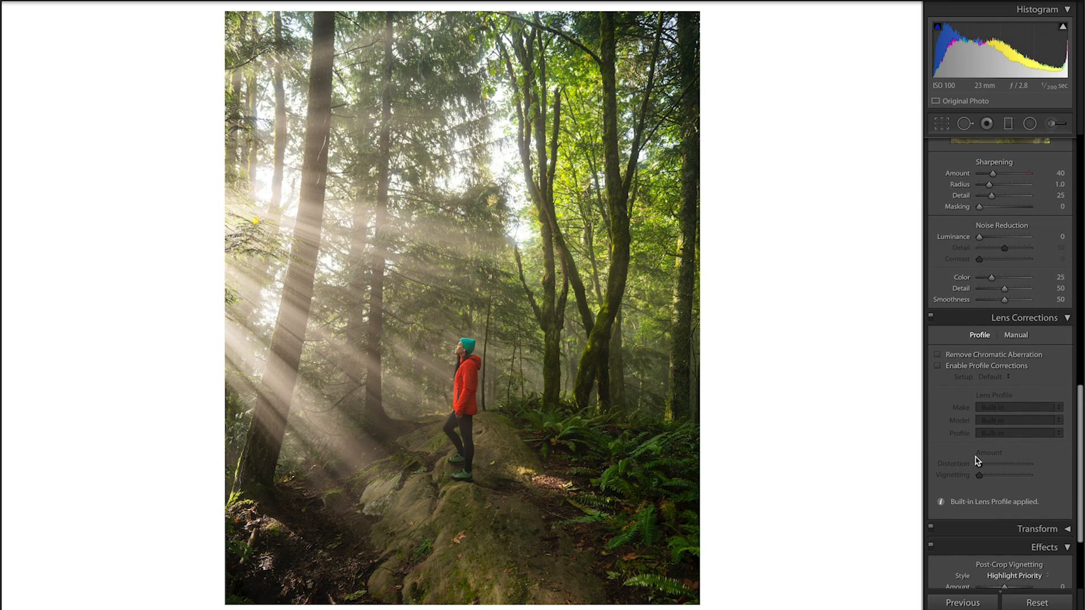
{"action": "scroll", "coordinate": [978, 461], "scroll_direction": "down", "scroll_amount": 1}
{"action": "left_click", "coordinate": [938, 332]}
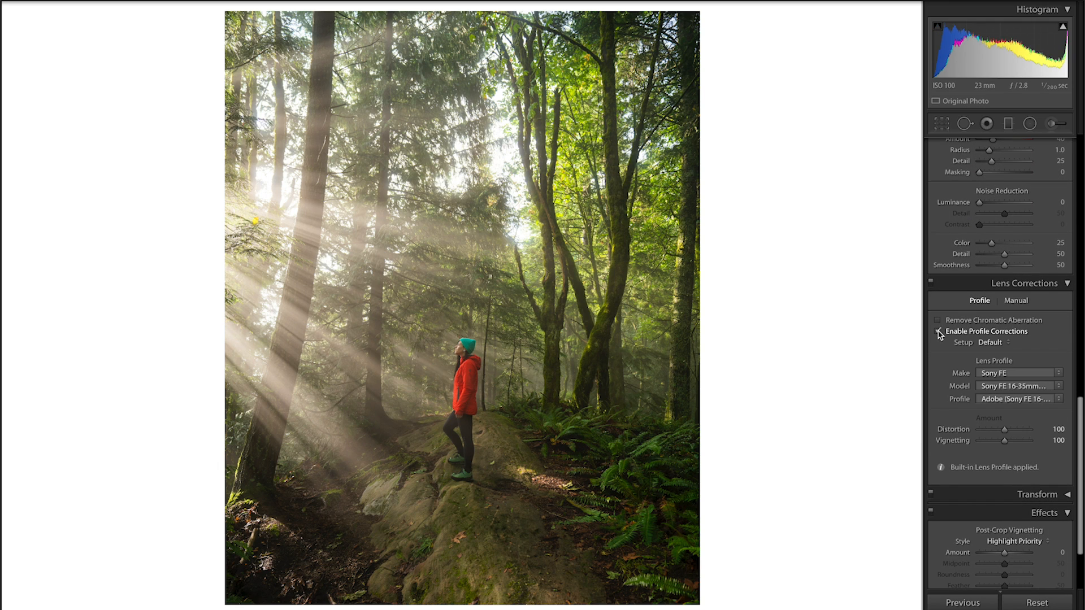
Darken the photo's edges with a post-crop vignette amount of −17.
{"action": "scroll", "coordinate": [961, 378], "scroll_direction": "down", "scroll_amount": 2}
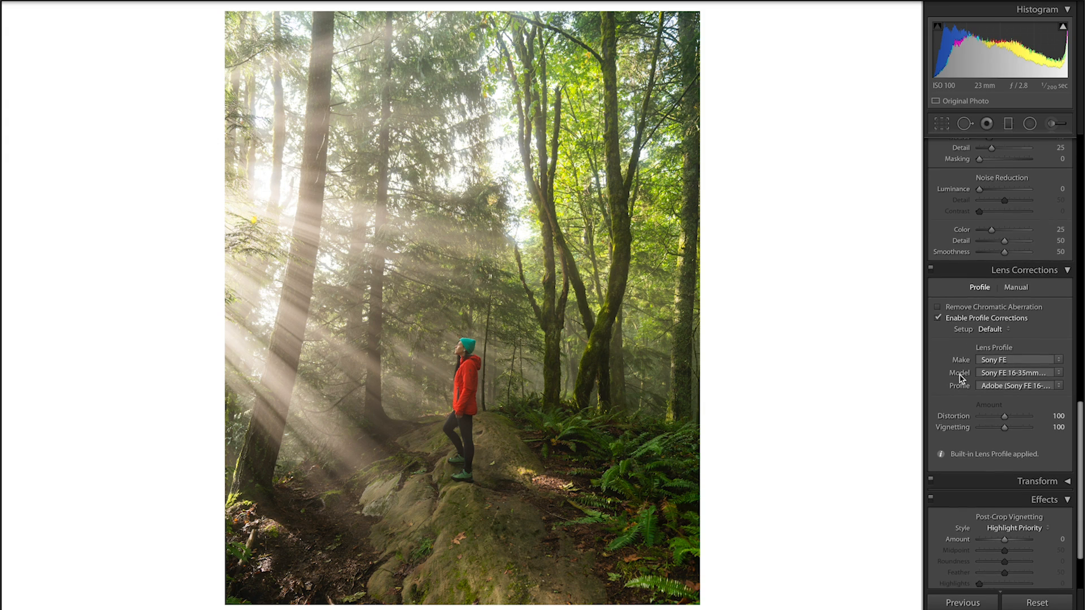
{"action": "scroll", "coordinate": [961, 377], "scroll_direction": "down", "scroll_amount": 2}
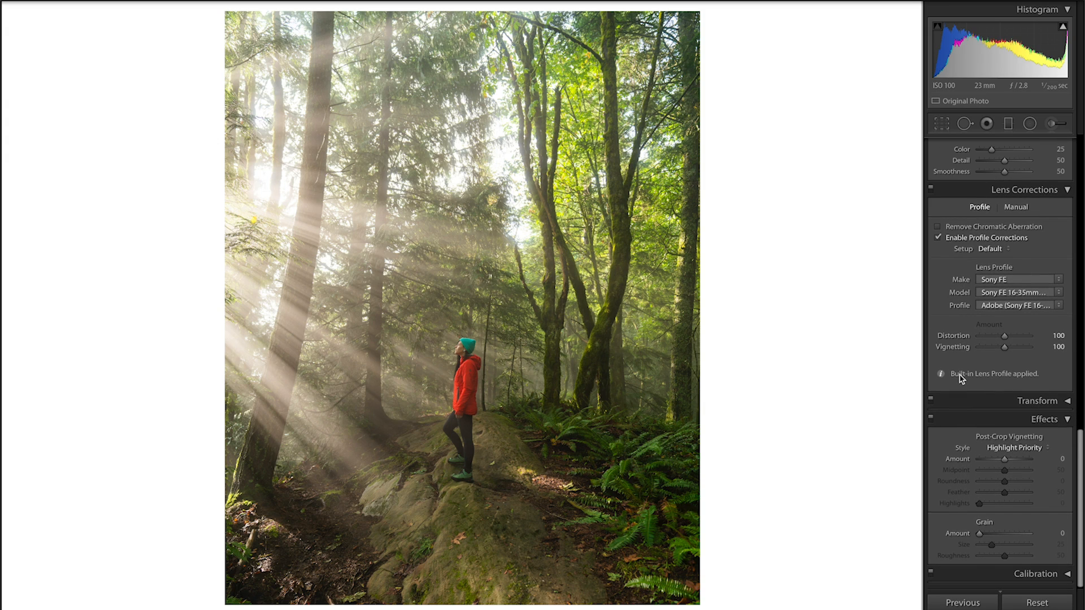
{"action": "left_click_drag", "start_coordinate": [1005, 463], "coordinate": [1000, 462]}
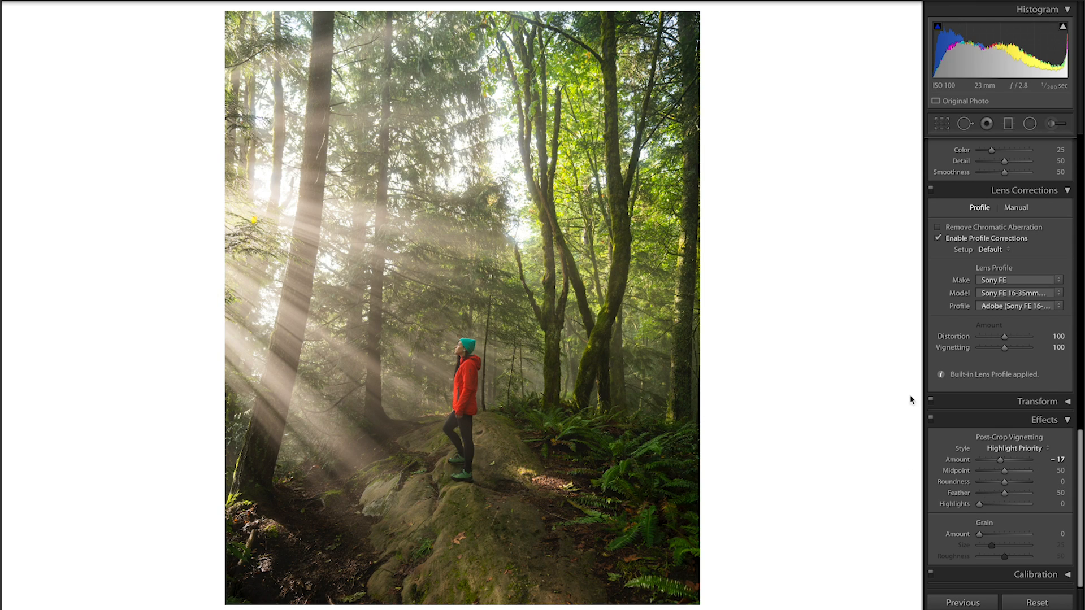
Start a new radial filter with Temp at 31 and Clarity at 52.
{"action": "scroll", "coordinate": [1035, 343], "scroll_direction": "up", "scroll_amount": 10}
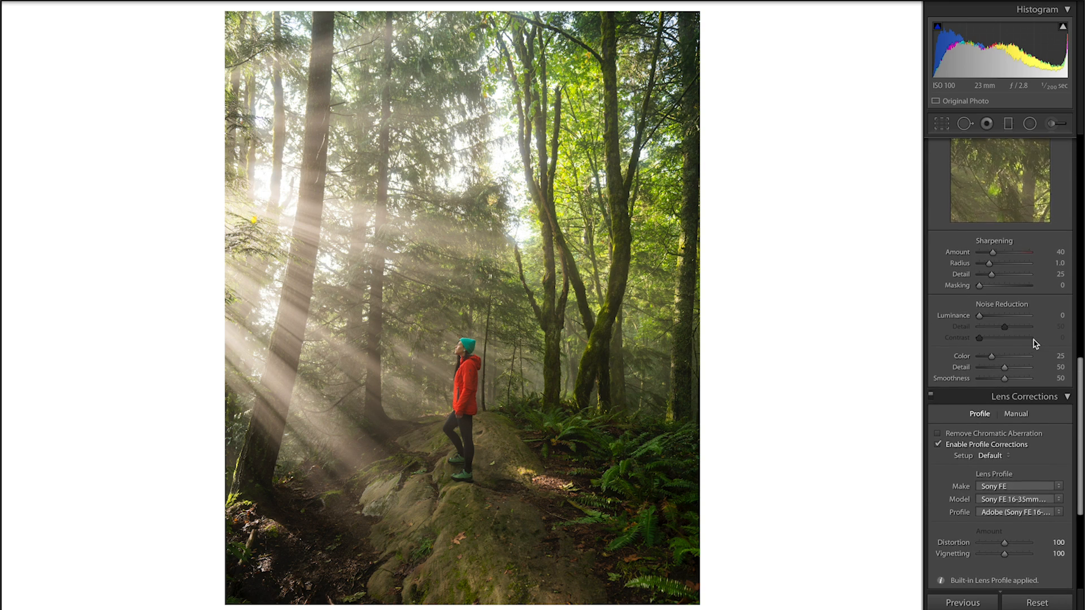
{"action": "scroll", "coordinate": [1033, 339], "scroll_direction": "up", "scroll_amount": 12}
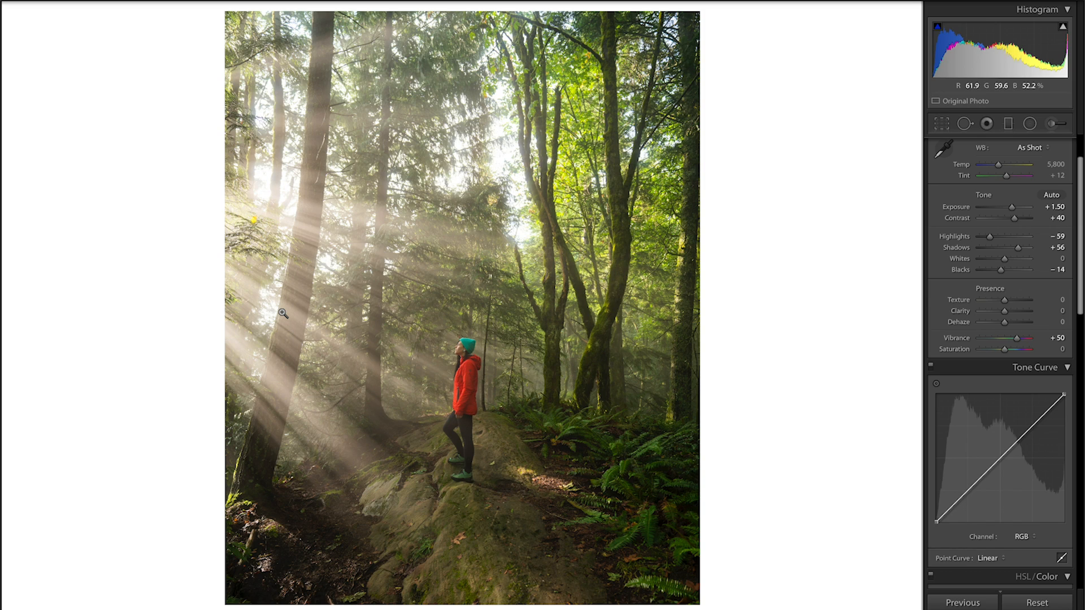
{"action": "left_click", "coordinate": [1032, 128]}
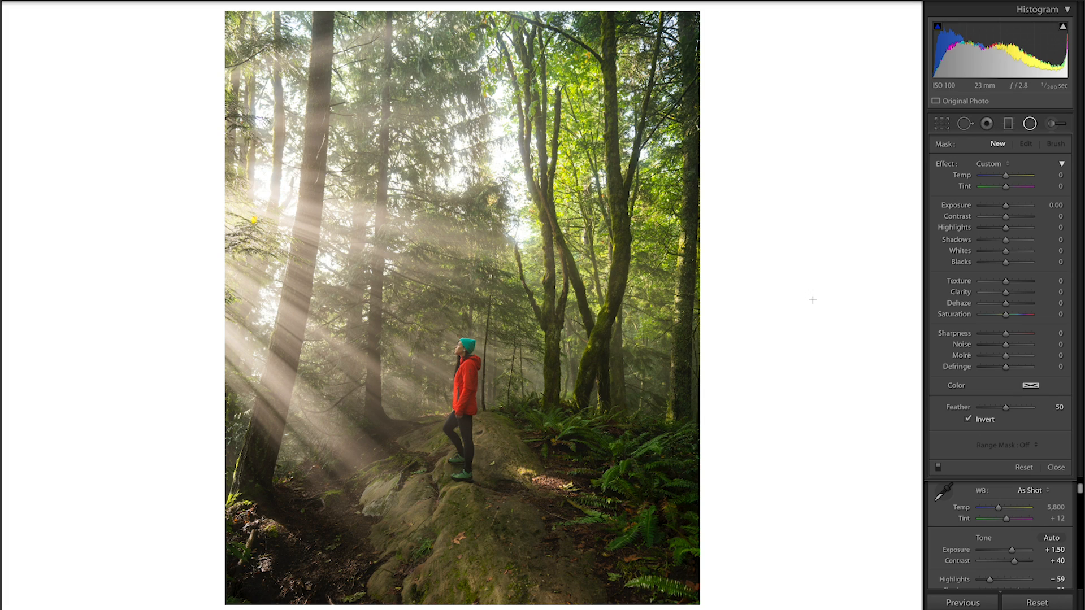
{"action": "left_click_drag", "start_coordinate": [1005, 180], "coordinate": [1014, 180]}
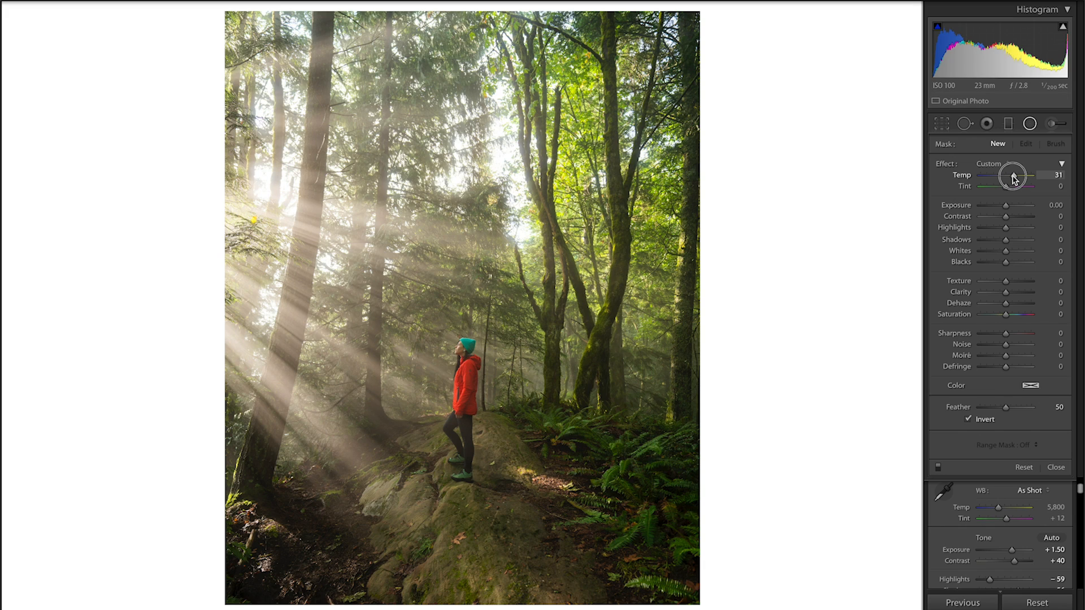
{"action": "left_click_drag", "start_coordinate": [1014, 180], "coordinate": [1014, 179]}
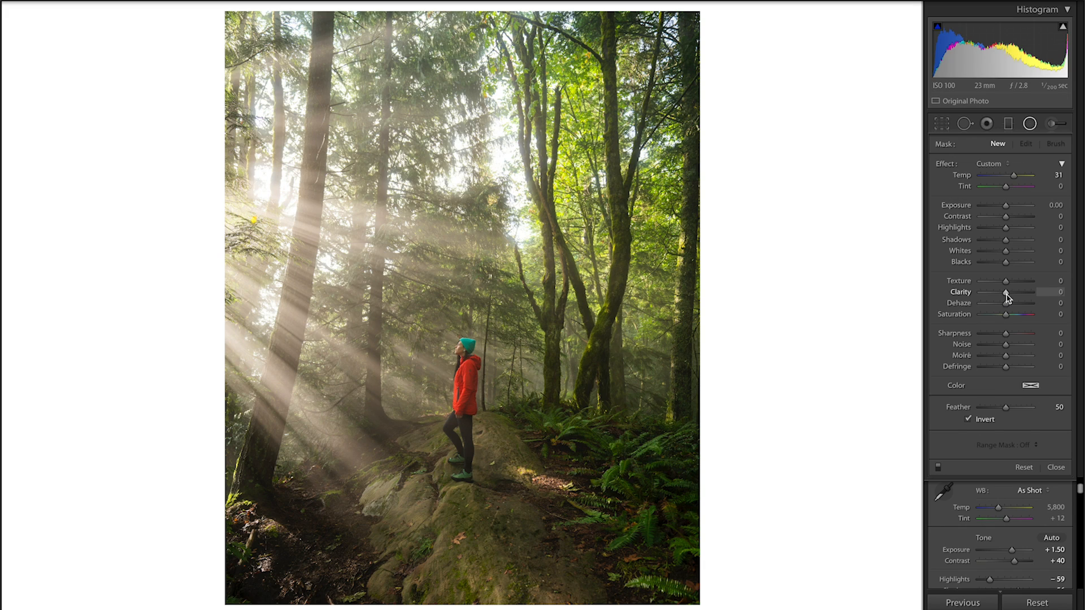
{"action": "left_click_drag", "start_coordinate": [1005, 293], "coordinate": [1020, 295]}
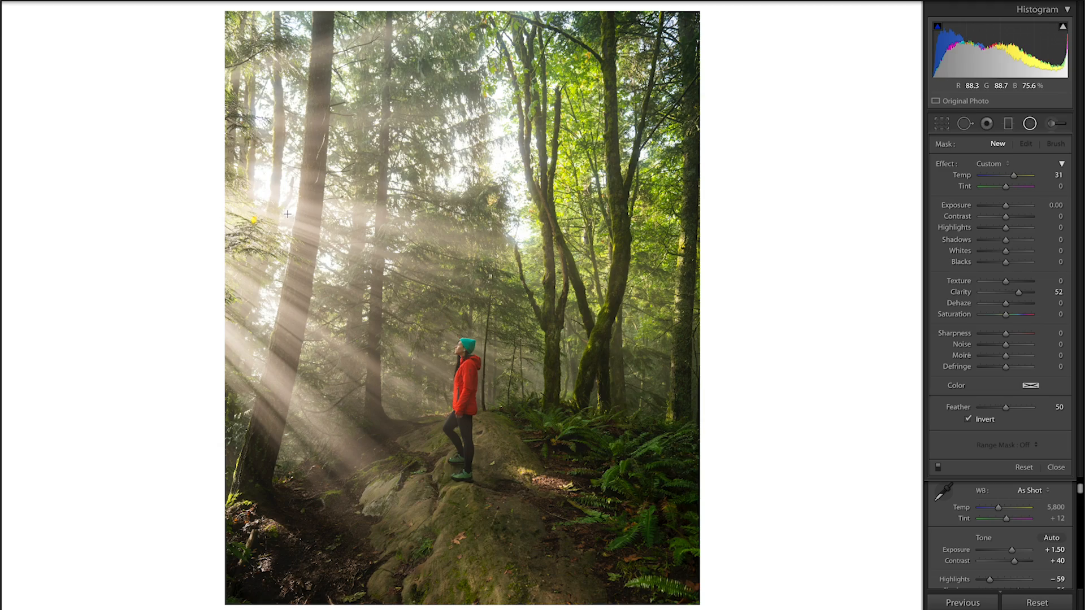
Place a large radial filter centred on the sun rays beside the leaning trunk and set its feather to 100.
{"action": "left_click_drag", "start_coordinate": [249, 206], "coordinate": [601, 582]}
{"action": "left_click_drag", "start_coordinate": [1011, 402], "coordinate": [1004, 407]}
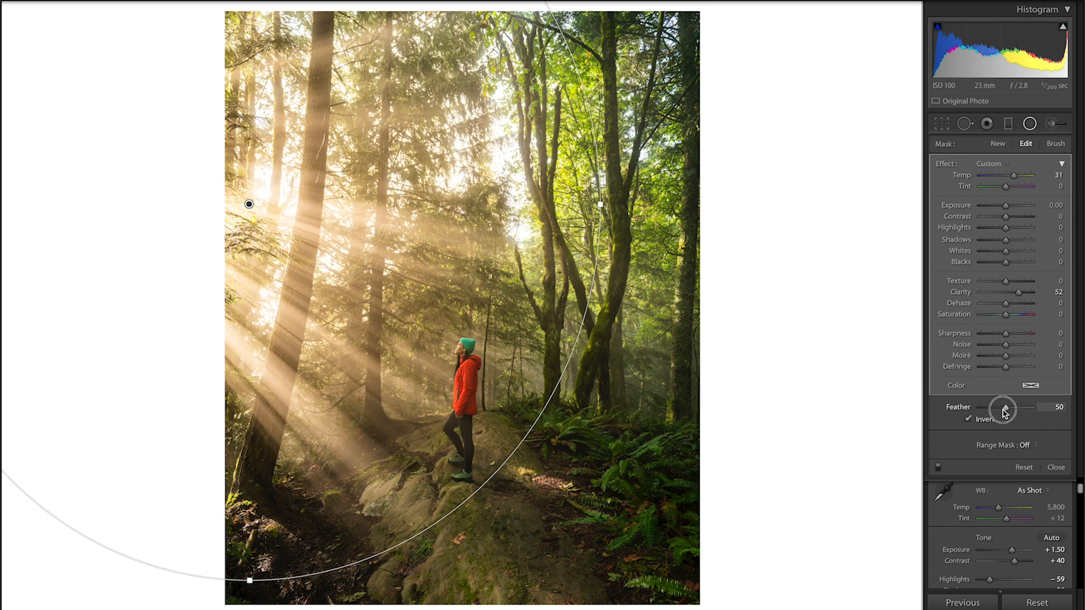
{"action": "left_click_drag", "start_coordinate": [1003, 412], "coordinate": [910, 412]}
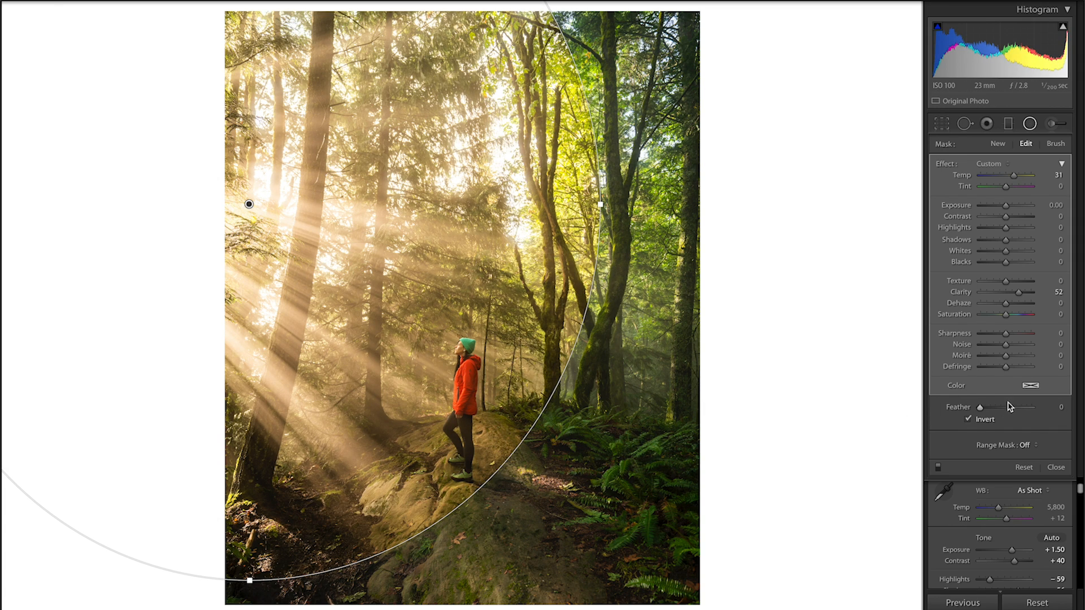
{"action": "left_click_drag", "start_coordinate": [976, 411], "coordinate": [1040, 414]}
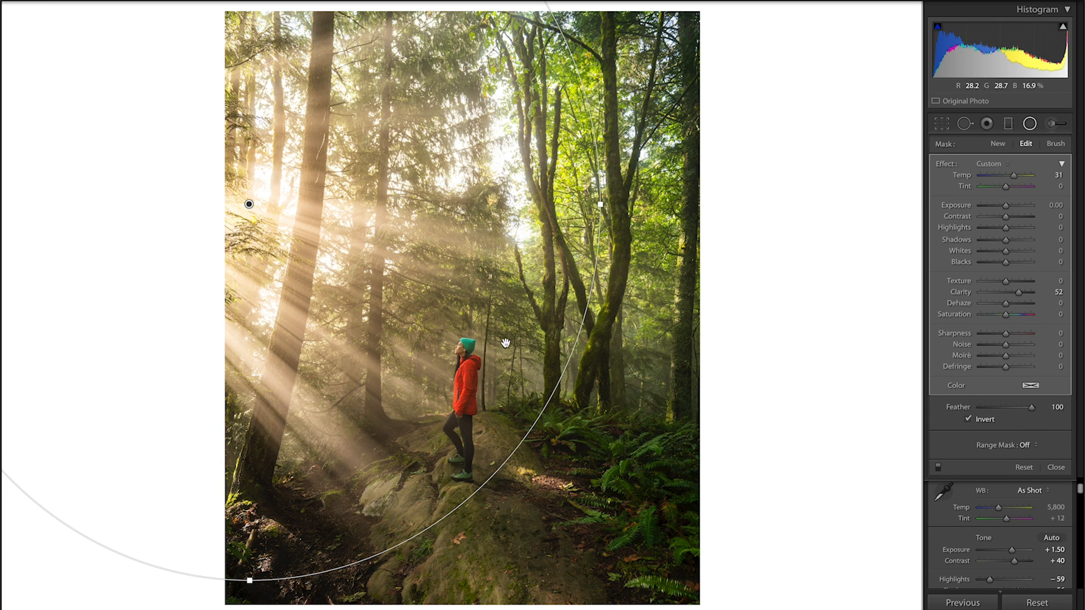
Widen the radial filter nearly to the photo's far edge, centre it on the leaning sunlit trunk, and compare the edit with the original.
{"action": "left_click_drag", "start_coordinate": [602, 207], "coordinate": [642, 204]}
{"action": "left_click_drag", "start_coordinate": [551, 232], "coordinate": [554, 277]}
{"action": "left_click_drag", "start_coordinate": [646, 247], "coordinate": [445, 257]}
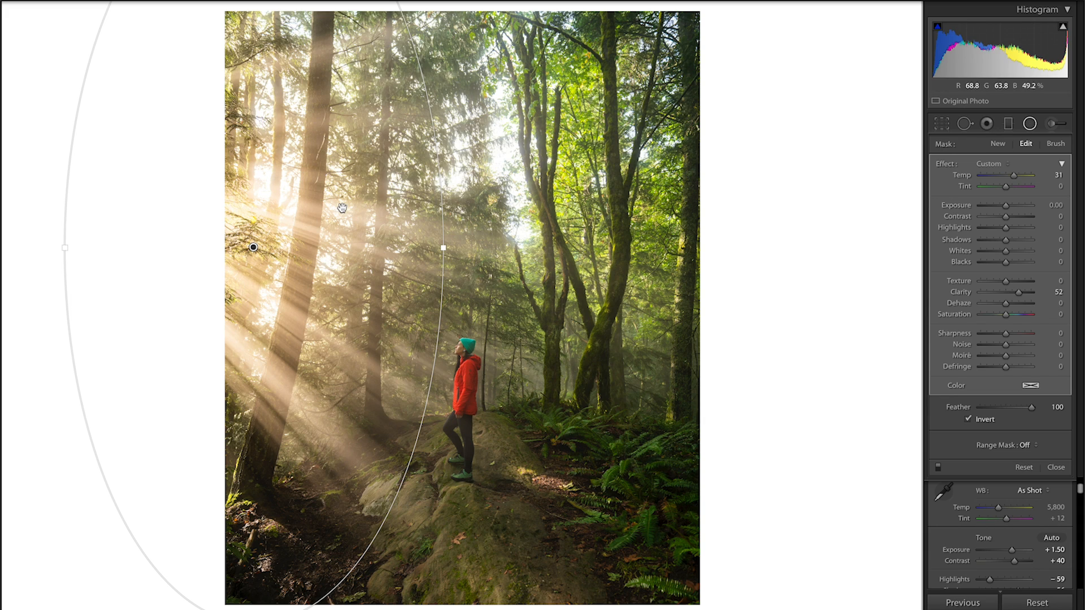
{"action": "left_click_drag", "start_coordinate": [444, 245], "coordinate": [660, 273]}
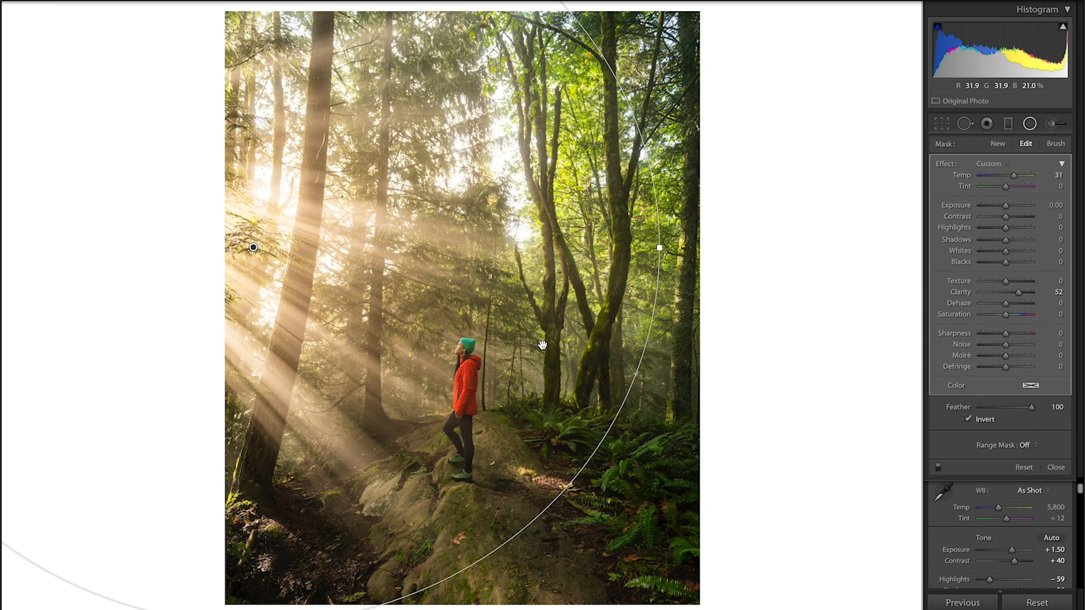
{"action": "left_click_drag", "start_coordinate": [569, 328], "coordinate": [601, 323]}
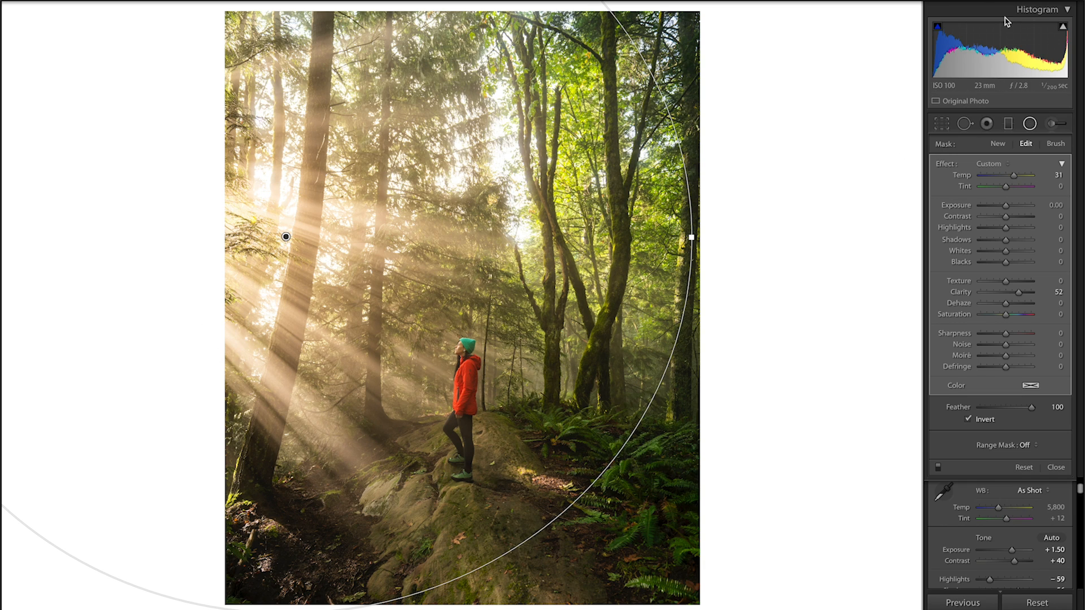
{"action": "left_click", "coordinate": [1031, 124]}
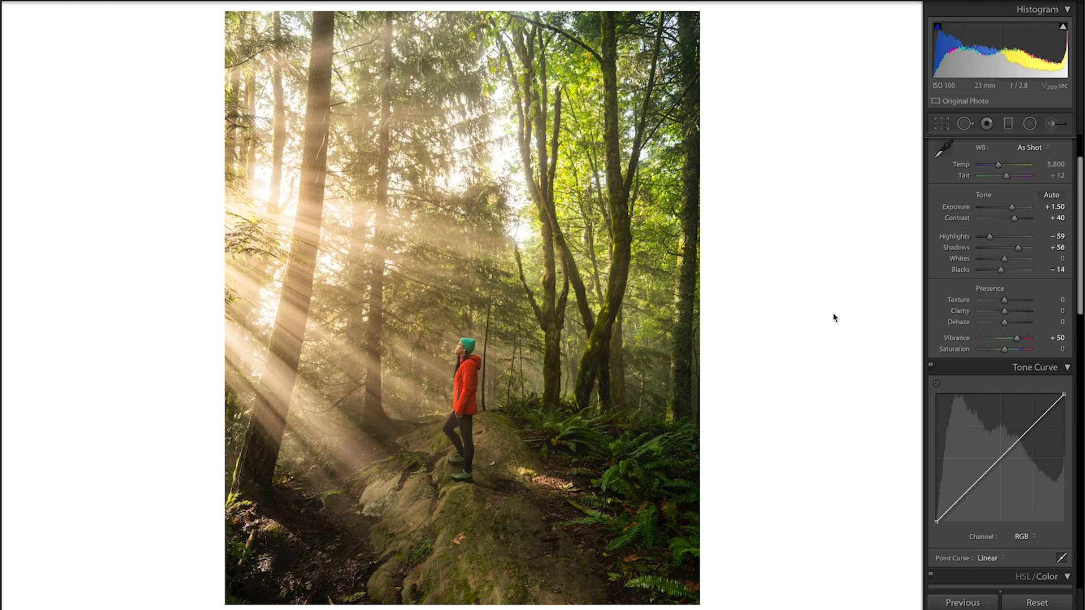
{"action": "key", "text": "backslash"}
{"action": "key", "text": "backslash"}
{"action": "key", "text": "backslash"}
{"action": "key", "text": "backslash"}
Try a green Hue of +20 while inspecting the trees and ferns up close, and undo it.
{"action": "scroll", "coordinate": [991, 460], "scroll_direction": "down", "scroll_amount": 5}
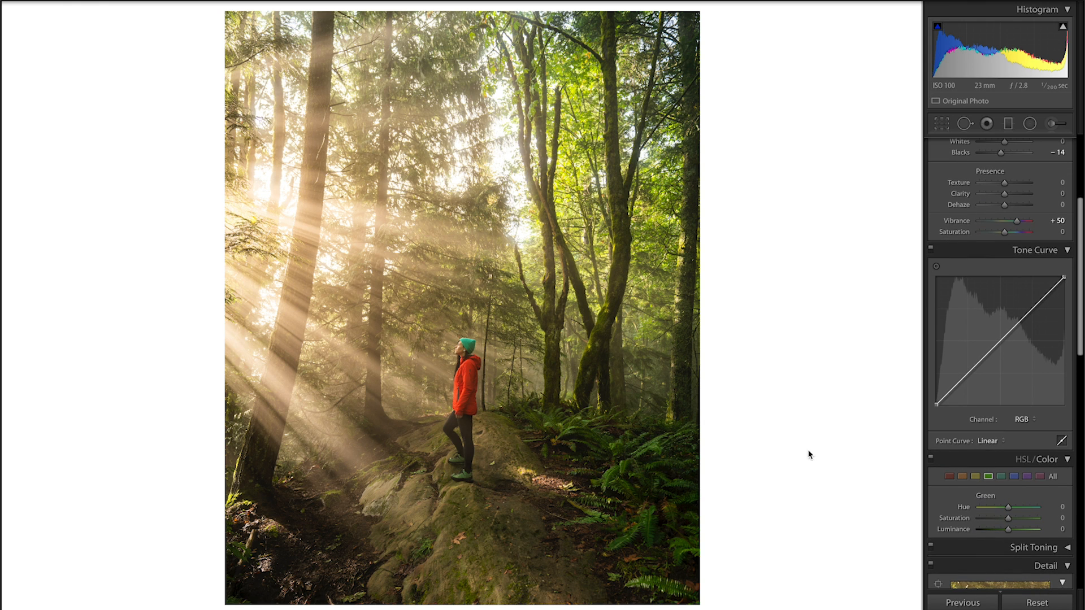
{"action": "left_click", "coordinate": [615, 444]}
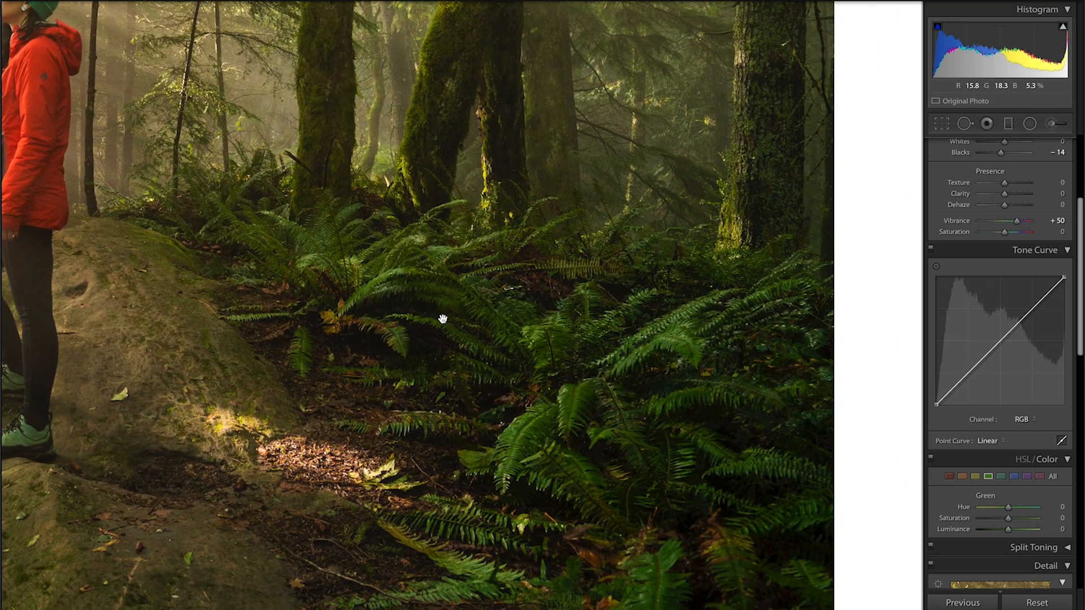
{"action": "scroll", "coordinate": [442, 319], "scroll_direction": "up", "scroll_amount": 10}
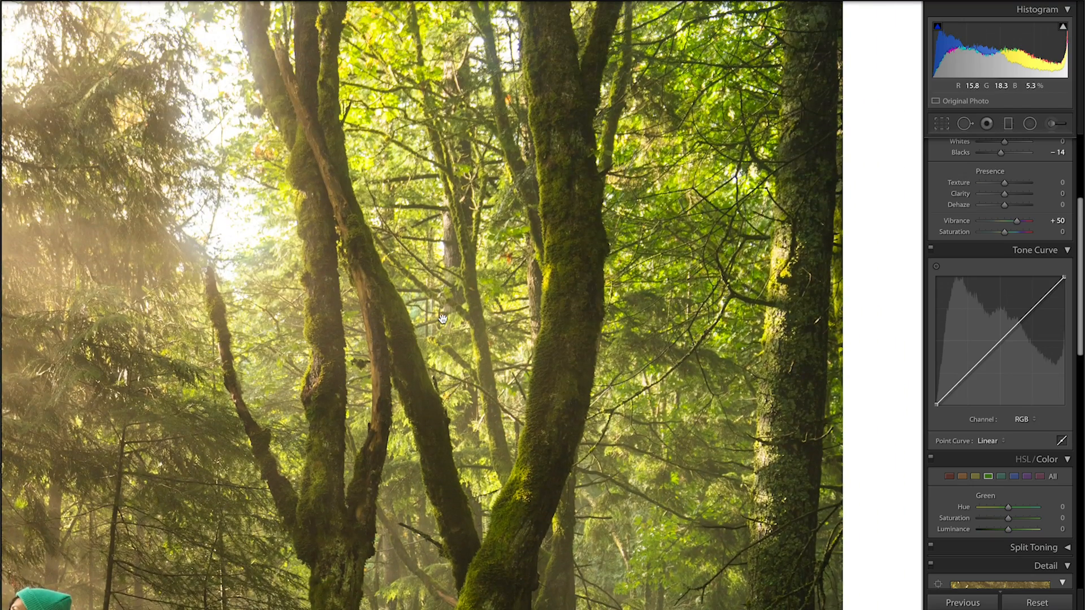
{"action": "scroll", "coordinate": [443, 319], "scroll_direction": "down", "scroll_amount": 2}
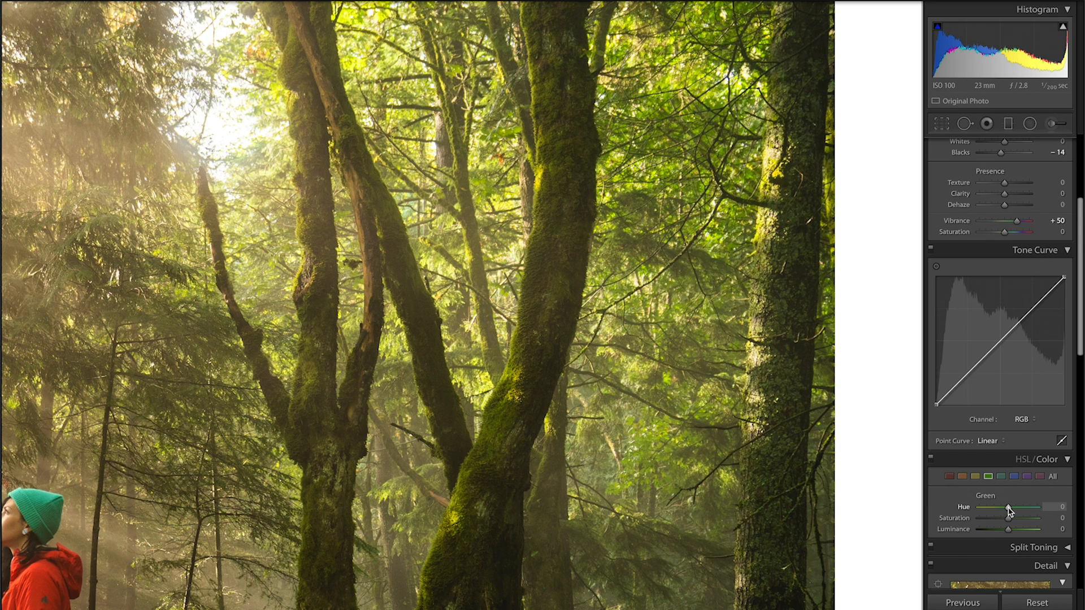
{"action": "left_click_drag", "start_coordinate": [1010, 510], "coordinate": [1014, 511]}
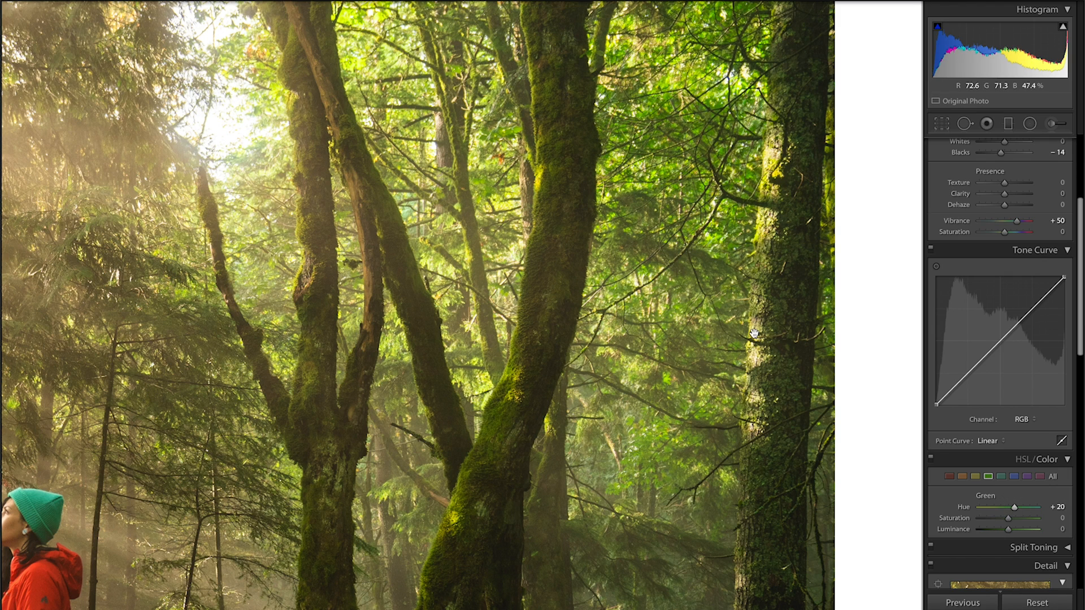
{"action": "left_click_drag", "start_coordinate": [607, 364], "coordinate": [624, 115]}
{"action": "left_click_drag", "start_coordinate": [652, 356], "coordinate": [632, 257]}
{"action": "left_click_drag", "start_coordinate": [647, 379], "coordinate": [631, 238]}
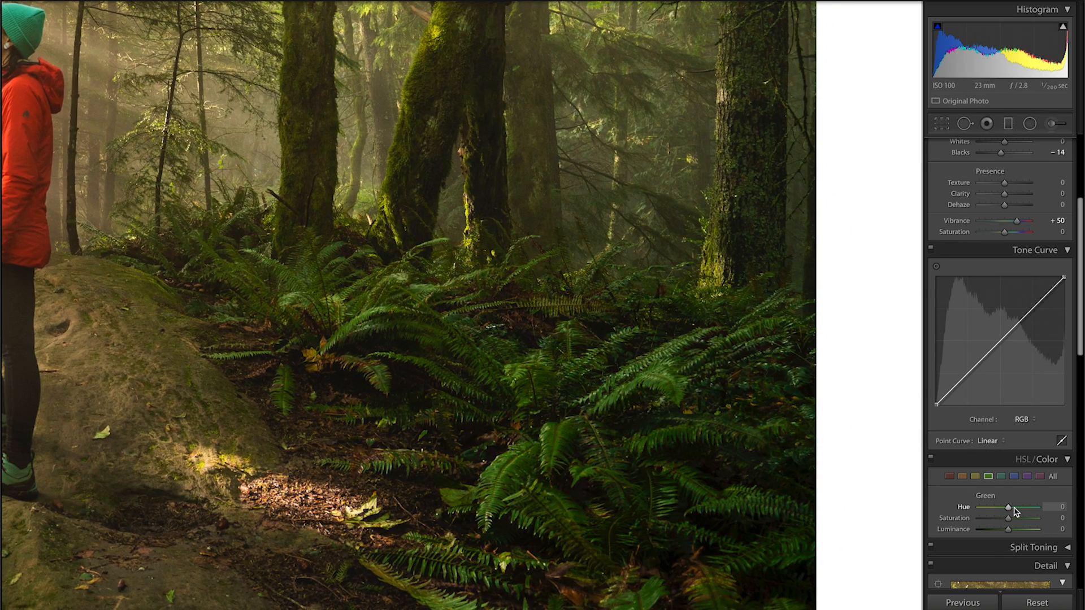
{"action": "key", "text": "ctrl+z"}
Set the green Hue to +21 and return to the full view of the photo.
{"action": "left_click", "coordinate": [1015, 508]}
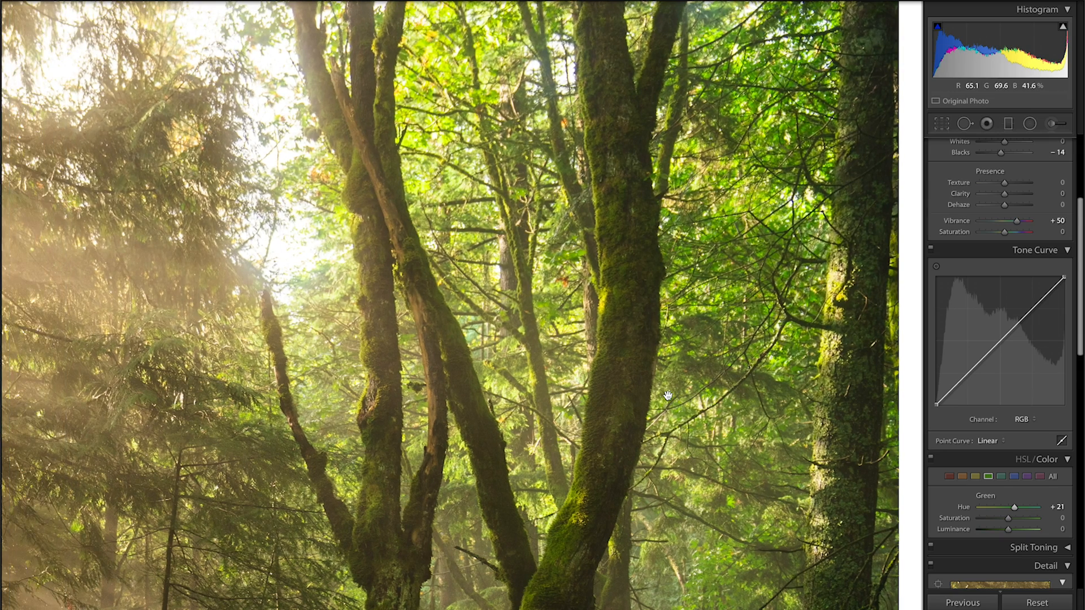
{"action": "left_click", "coordinate": [668, 396]}
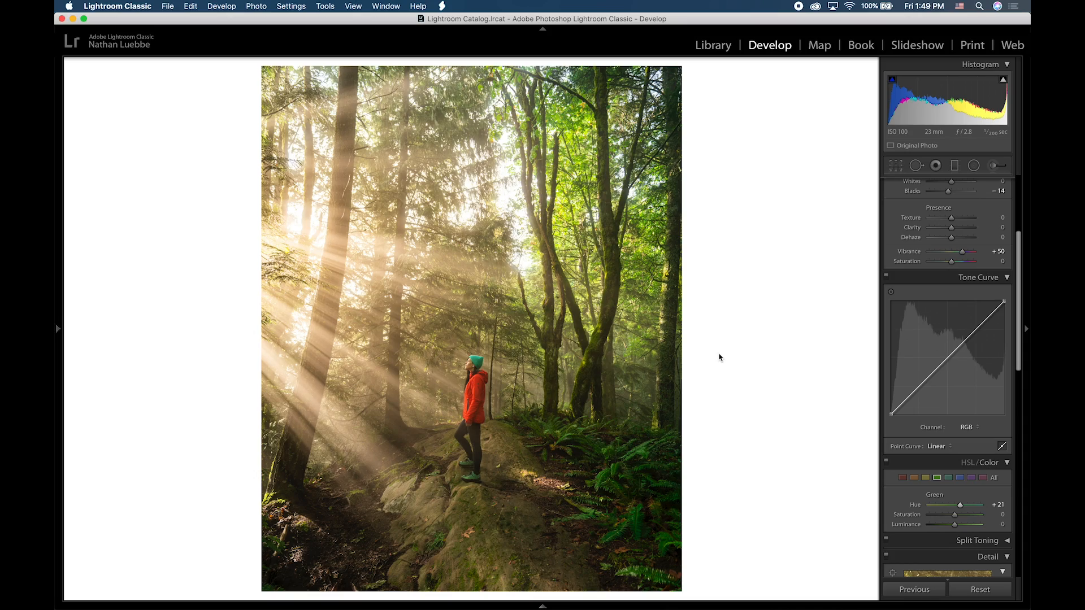
Send the edited photo to Photoshop and switch to that application.
{"action": "key", "text": "super+e"}
{"action": "mouse_move", "coordinate": [385, 608]}
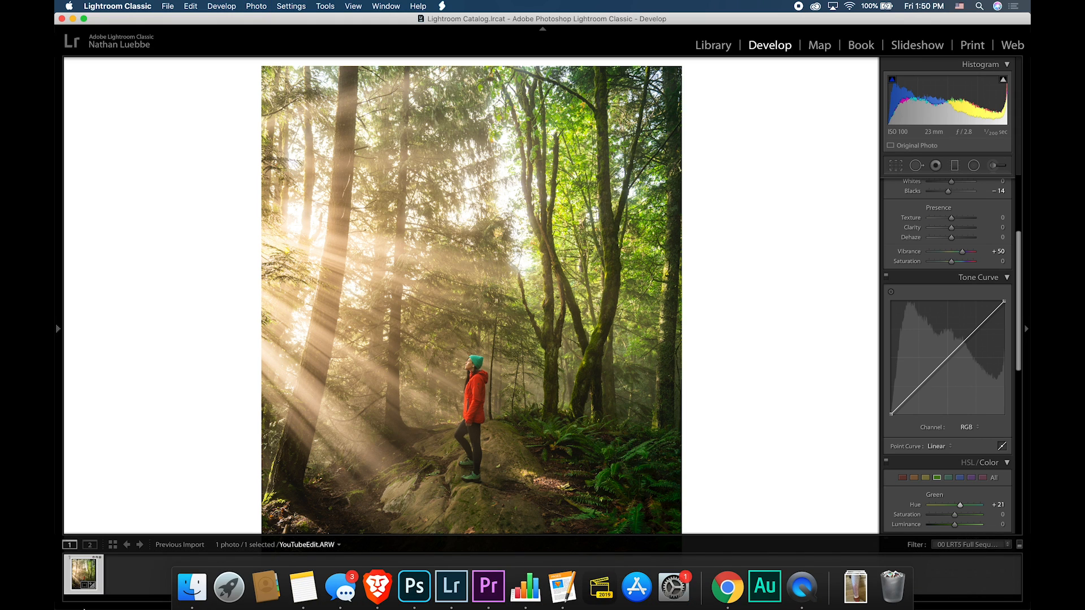
{"action": "left_click", "coordinate": [414, 590]}
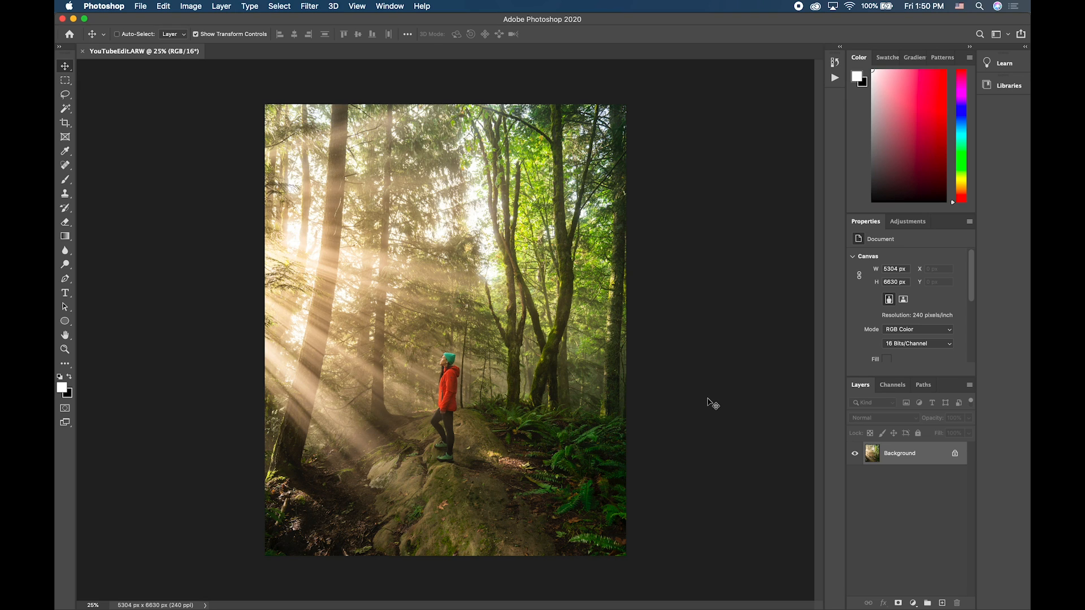
Unlock the background layer and duplicate it.
{"action": "left_click", "coordinate": [954, 454]}
{"action": "left_click", "coordinate": [902, 455]}
{"action": "left_click_drag", "start_coordinate": [902, 455], "coordinate": [941, 603]}
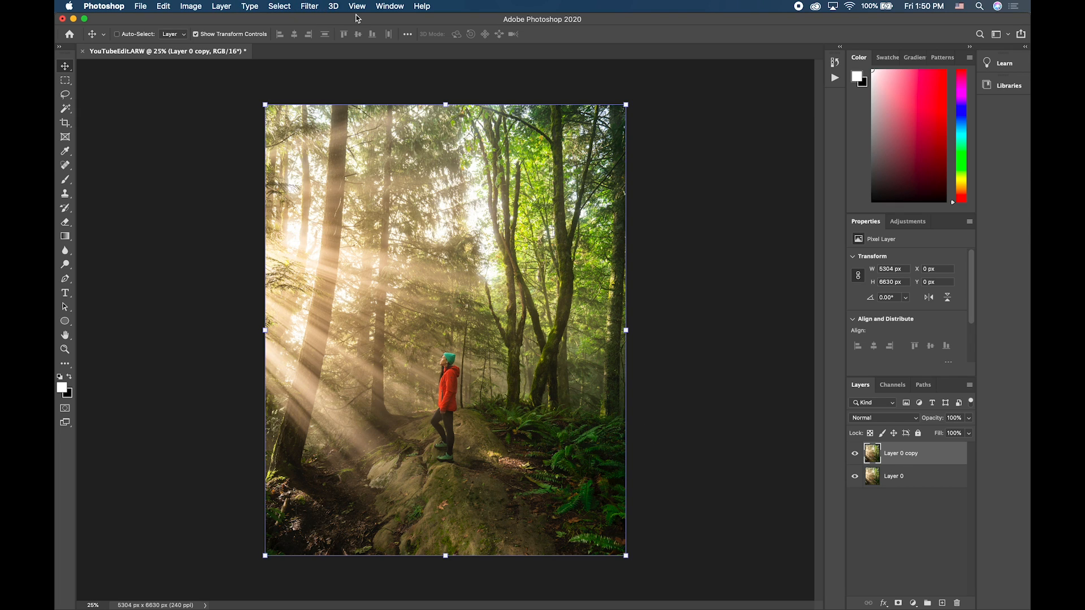
Apply a Gaussian Blur with a radius of 40.2 pixels to the duplicated layer.
{"action": "left_click", "coordinate": [311, 7]}
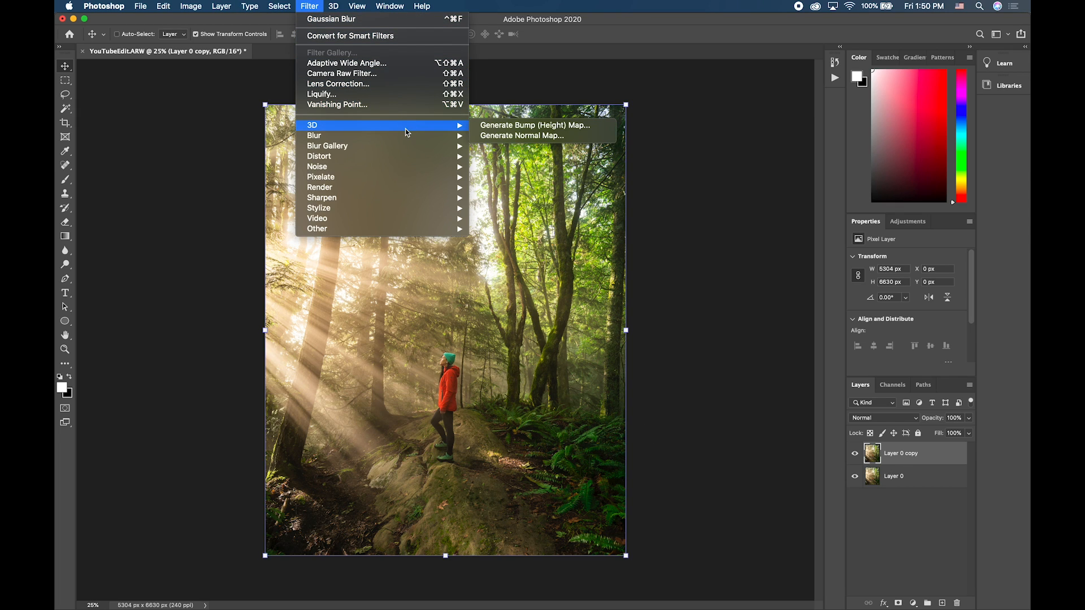
{"action": "mouse_move", "coordinate": [421, 136]}
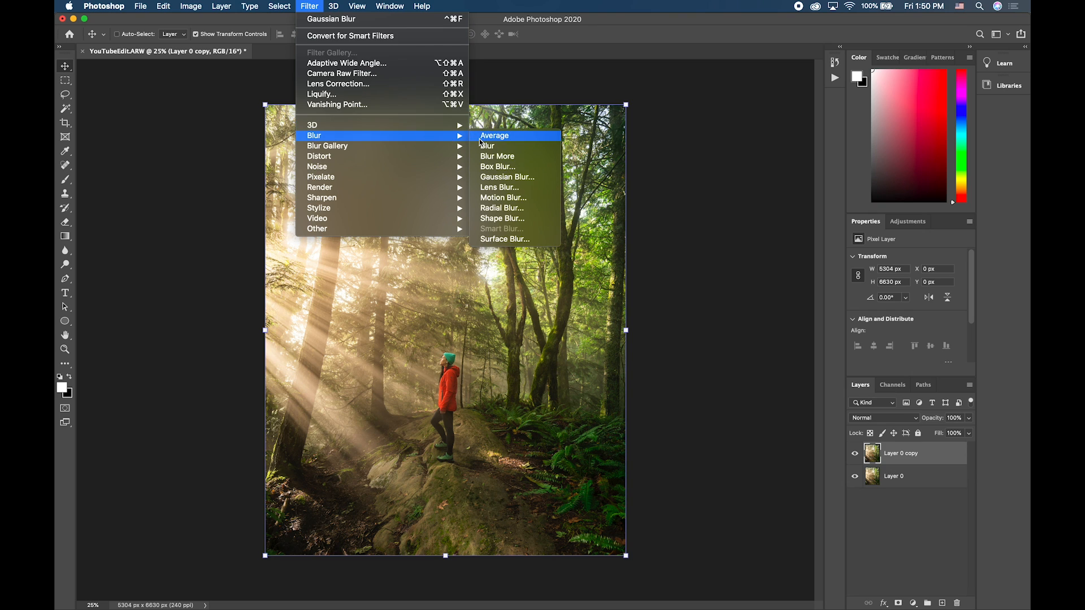
{"action": "left_click", "coordinate": [523, 178]}
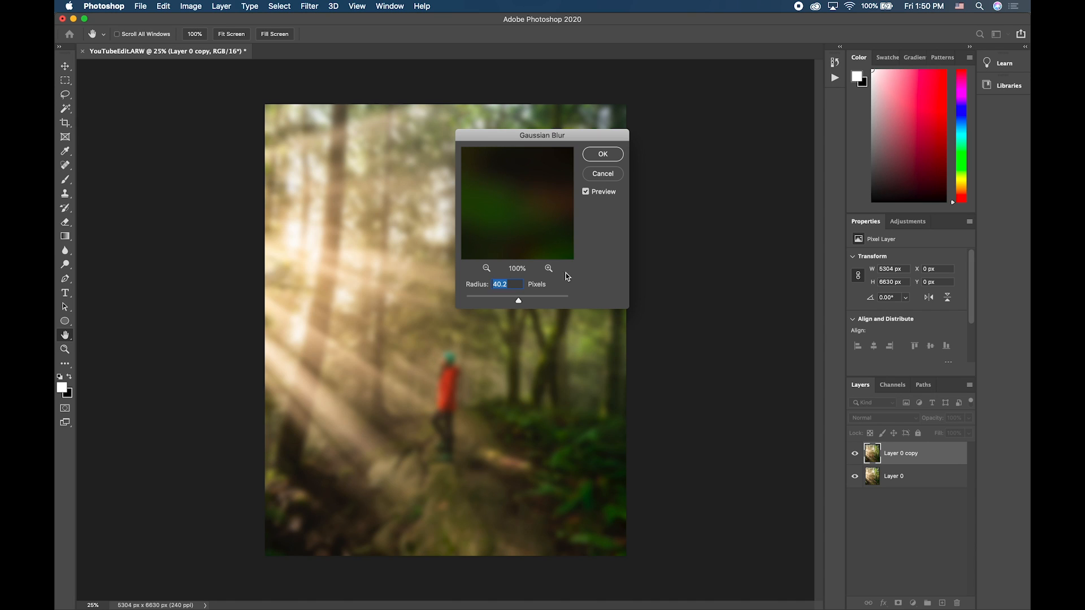
{"action": "left_click", "coordinate": [550, 300]}
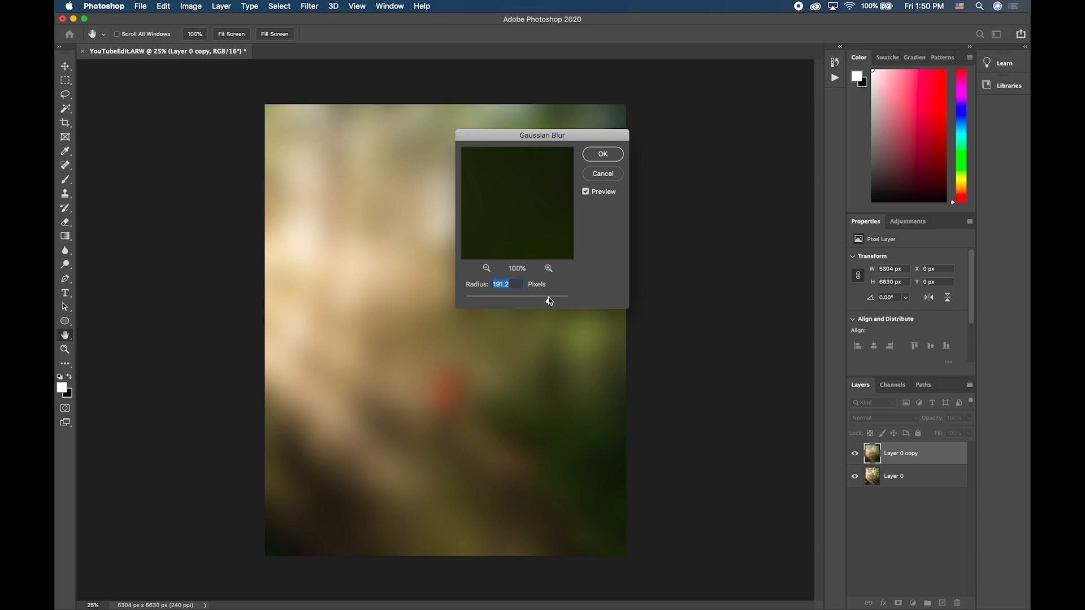
{"action": "left_click", "coordinate": [487, 300]}
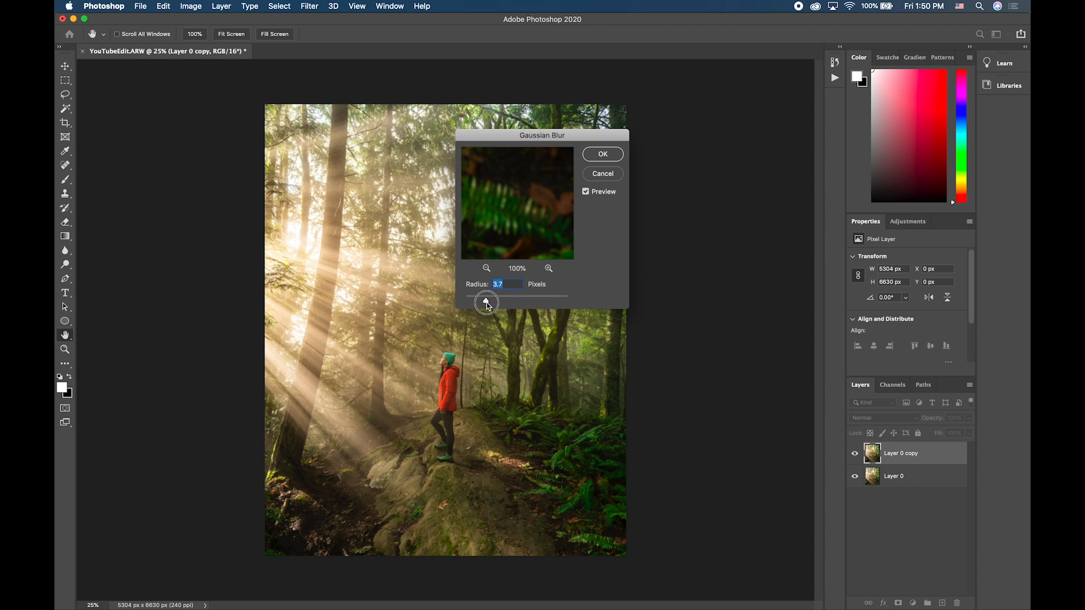
{"action": "left_click_drag", "start_coordinate": [487, 301], "coordinate": [519, 305]}
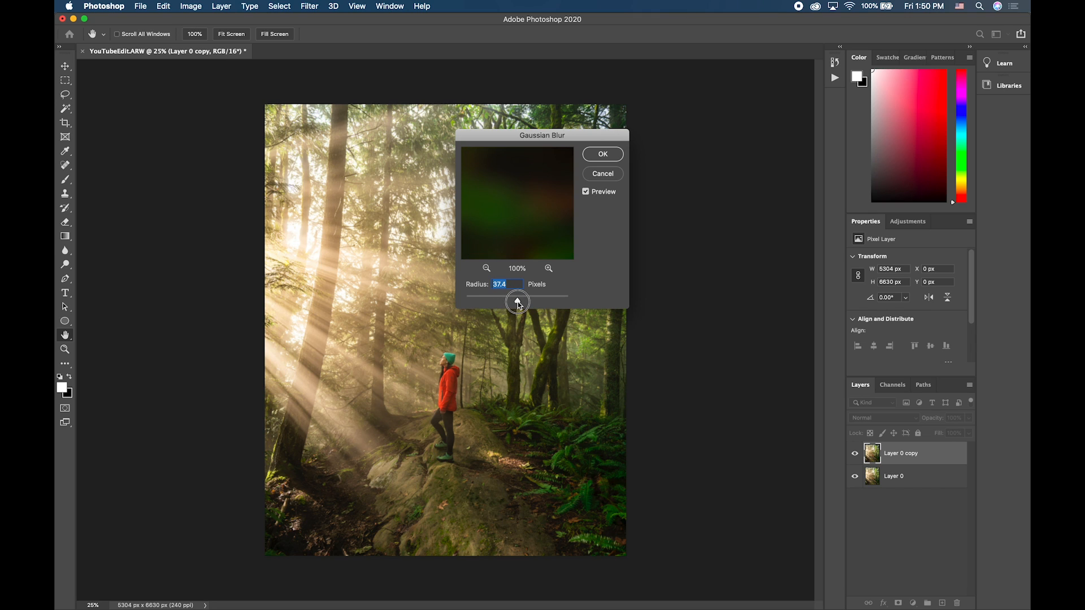
{"action": "left_click", "coordinate": [588, 156]}
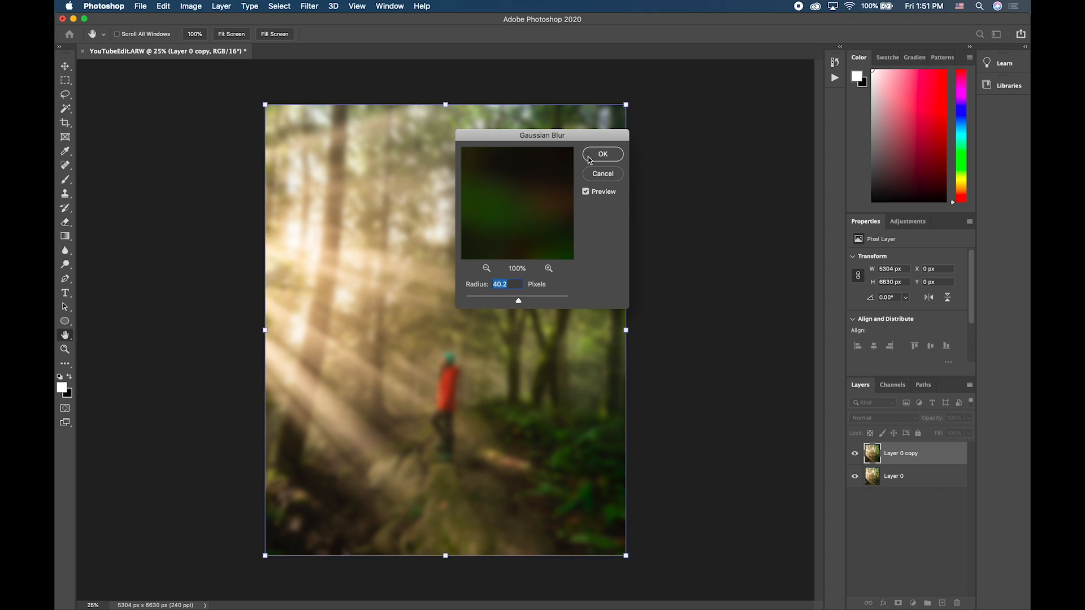
Apply a Levels adjustment to the blurred layer with input black point 72 and white point 163.
{"action": "left_click", "coordinate": [192, 6]}
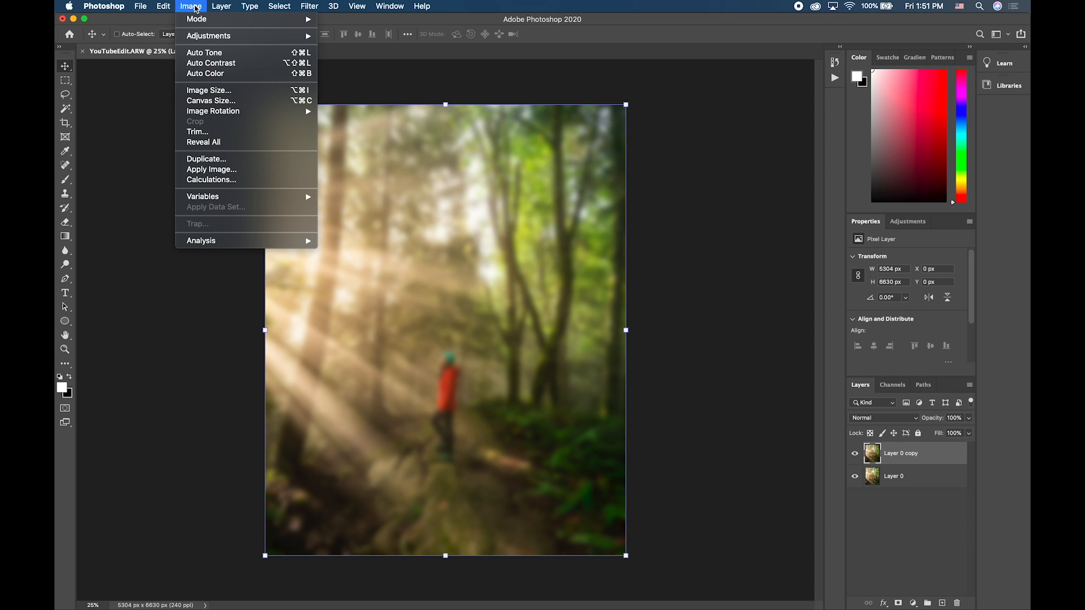
{"action": "mouse_move", "coordinate": [226, 36]}
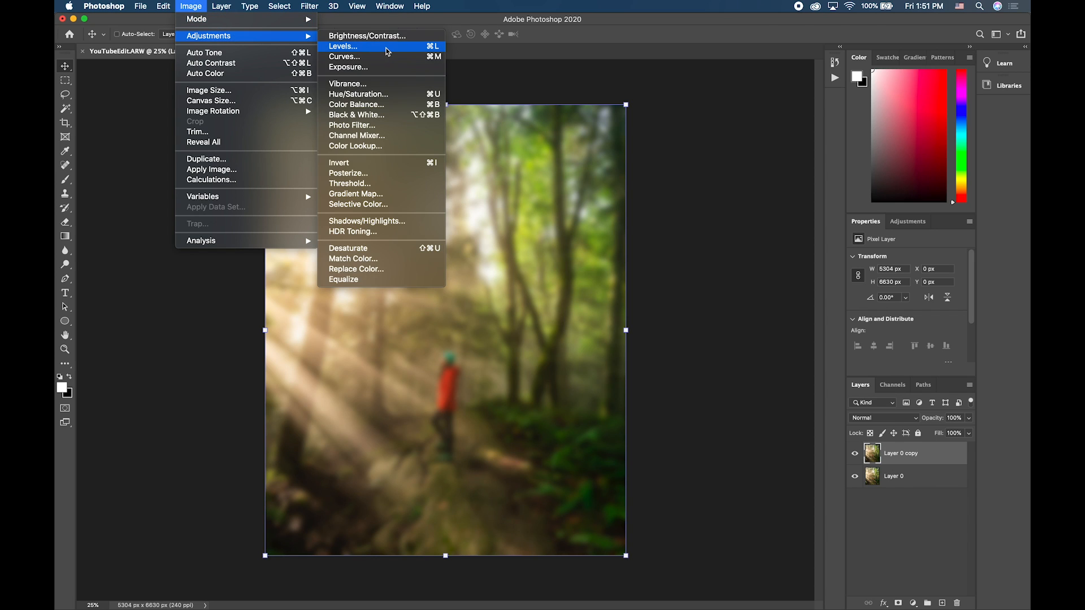
{"action": "left_click", "coordinate": [388, 51]}
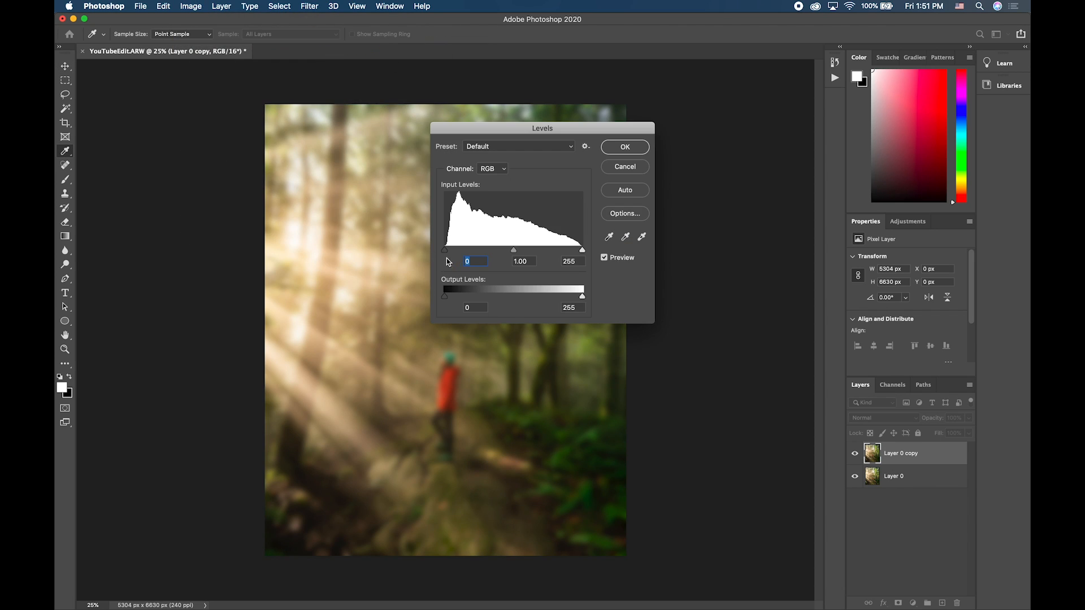
{"action": "left_click_drag", "start_coordinate": [445, 250], "coordinate": [484, 253]}
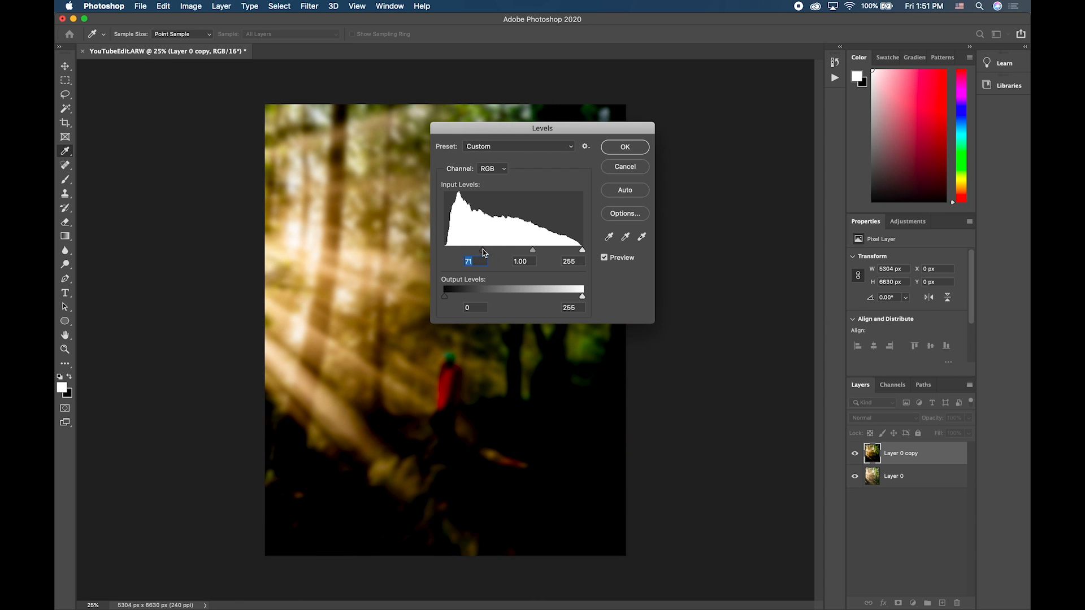
{"action": "left_click_drag", "start_coordinate": [583, 251], "coordinate": [485, 251]}
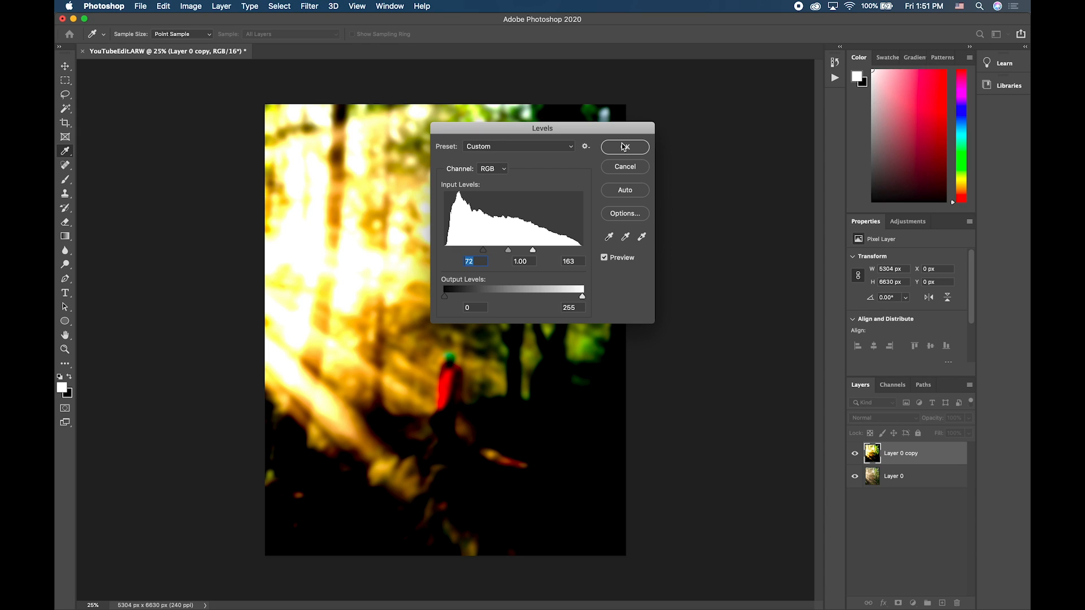
{"action": "left_click", "coordinate": [623, 147]}
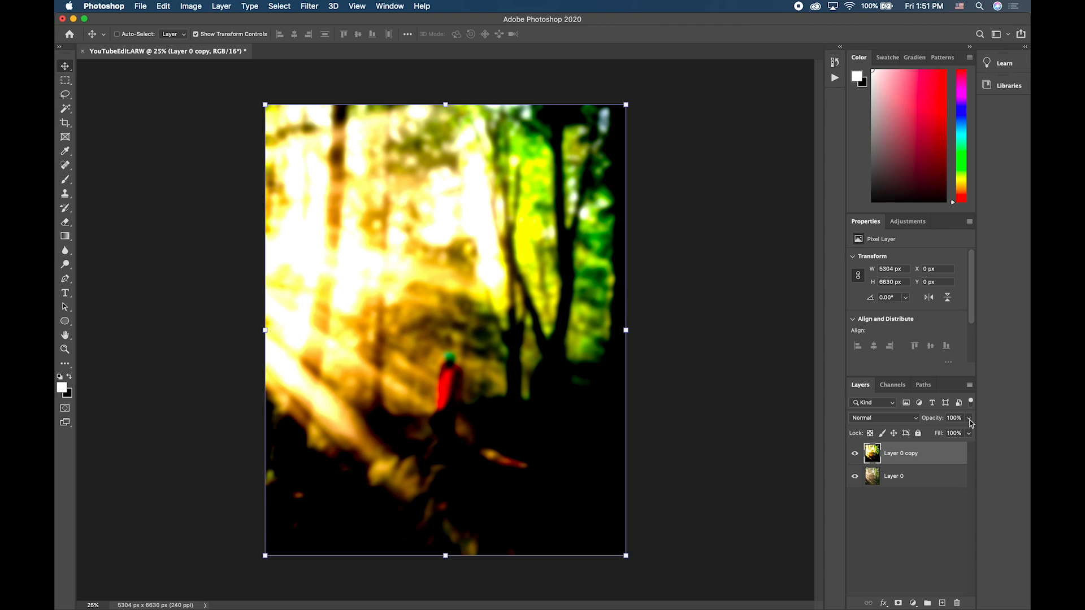
Lower the opacity of the blurred, high-contrast layer to 15%.
{"action": "left_click", "coordinate": [968, 434]}
{"action": "left_click_drag", "start_coordinate": [969, 433], "coordinate": [762, 435]}
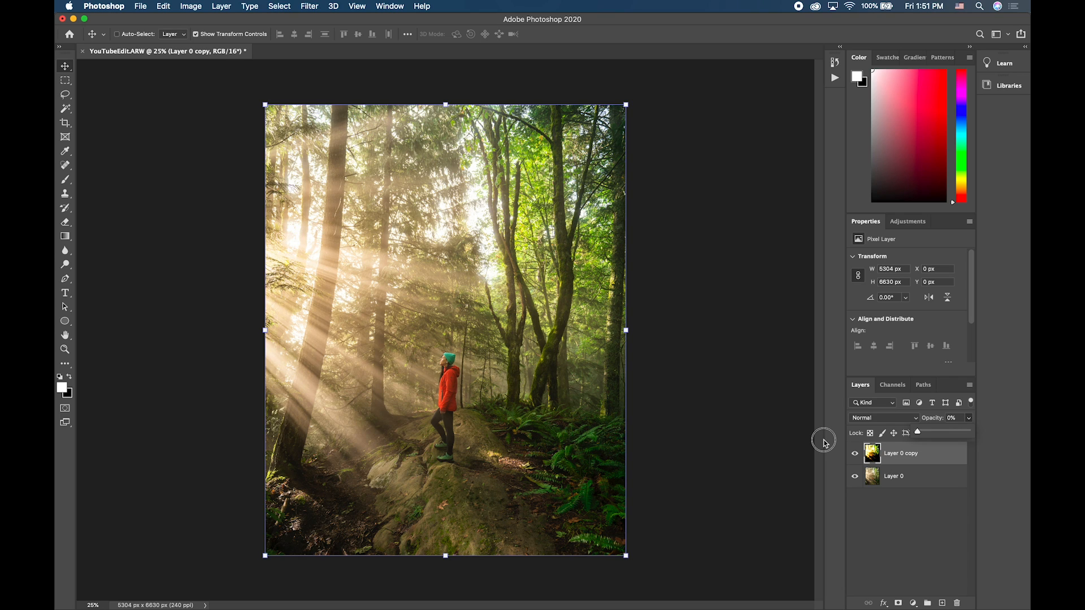
{"action": "left_click_drag", "start_coordinate": [824, 443], "coordinate": [926, 440]}
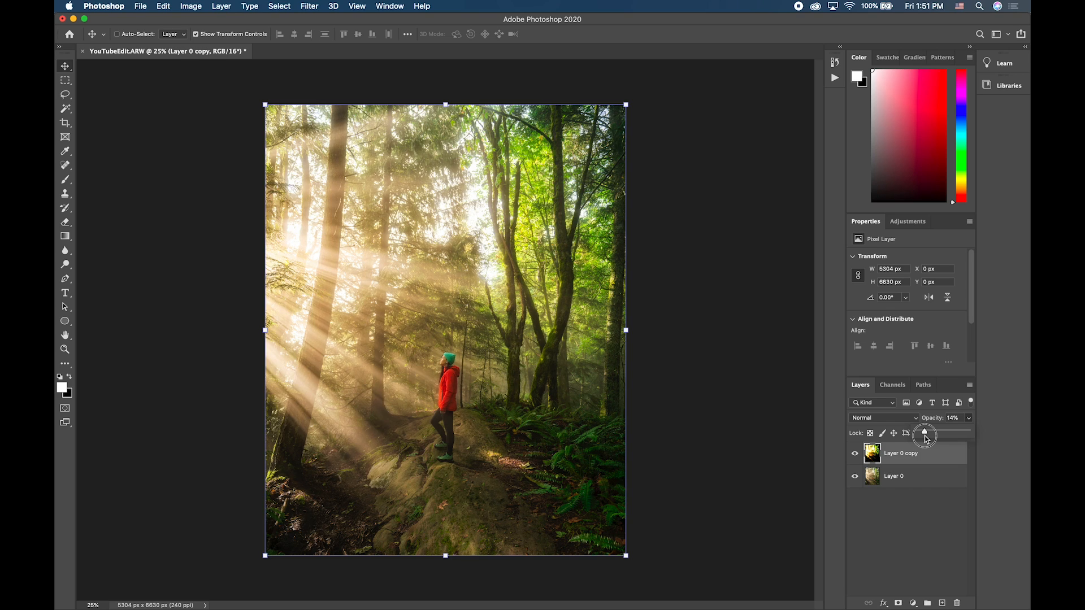
{"action": "left_click_drag", "start_coordinate": [927, 439], "coordinate": [927, 440]}
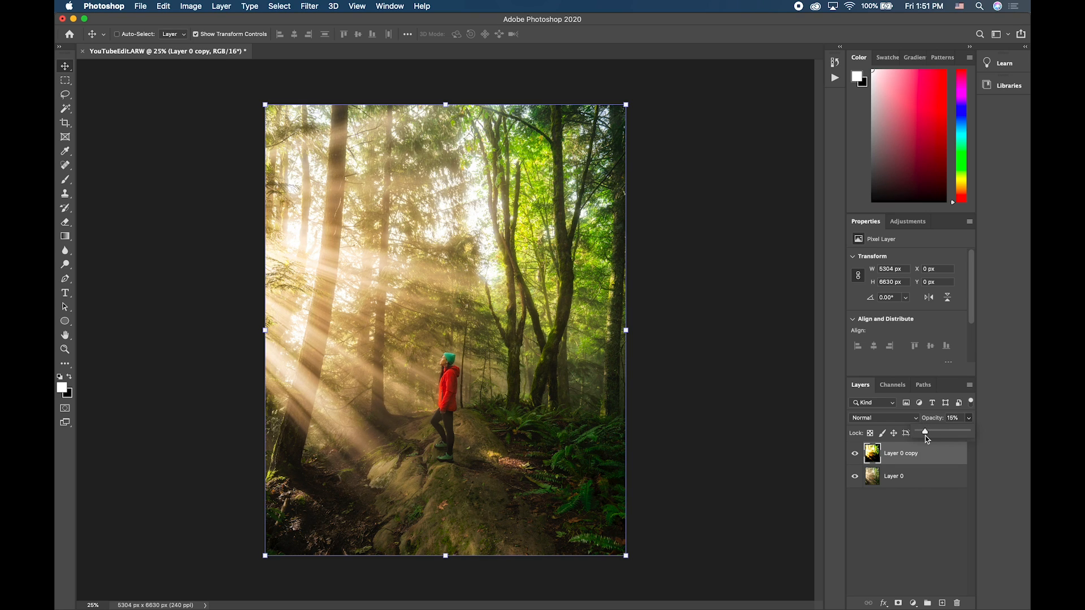
{"action": "left_click", "coordinate": [942, 522]}
Compare the photo with and without the blurred glow layer by switching its visibility.
{"action": "left_click", "coordinate": [855, 455]}
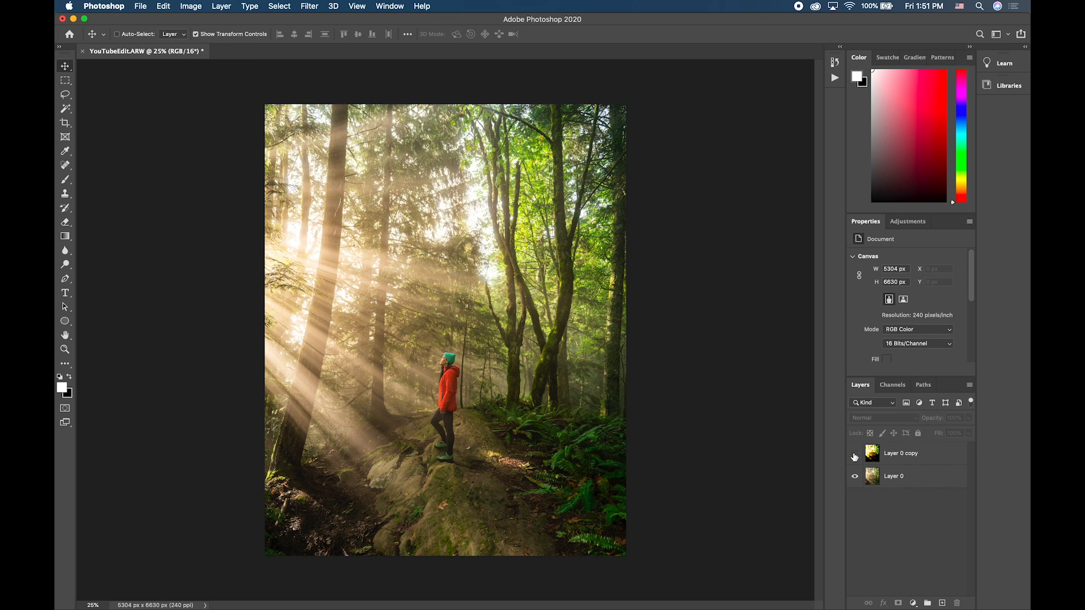
{"action": "left_click", "coordinate": [854, 454]}
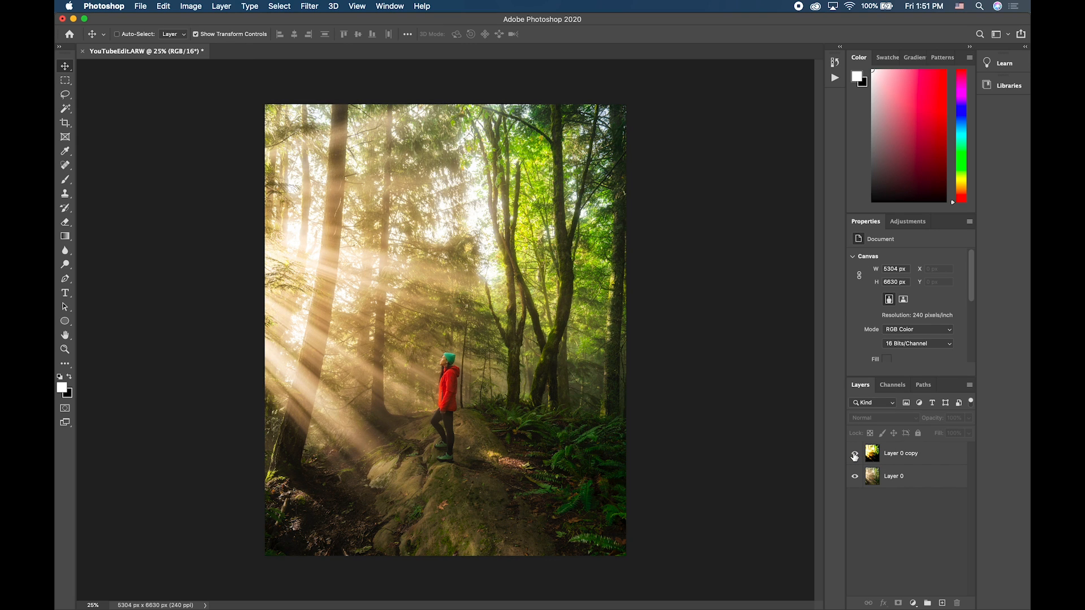
{"action": "left_click", "coordinate": [854, 455]}
{"action": "left_click", "coordinate": [855, 455]}
{"action": "left_click", "coordinate": [854, 455]}
{"action": "left_click", "coordinate": [854, 456]}
{"action": "left_click", "coordinate": [854, 455]}
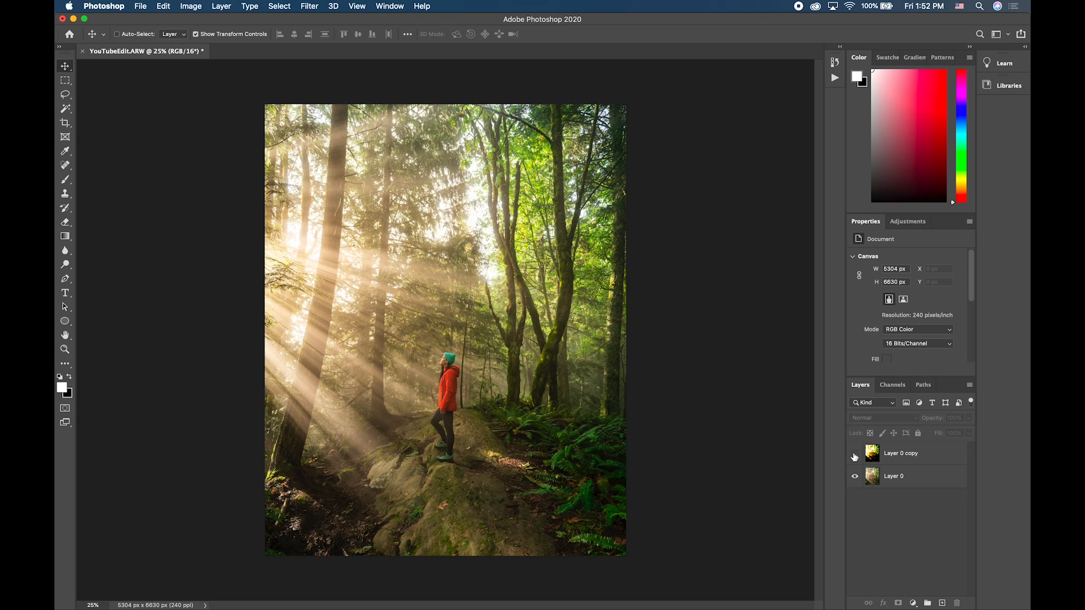
{"action": "left_click", "coordinate": [854, 455]}
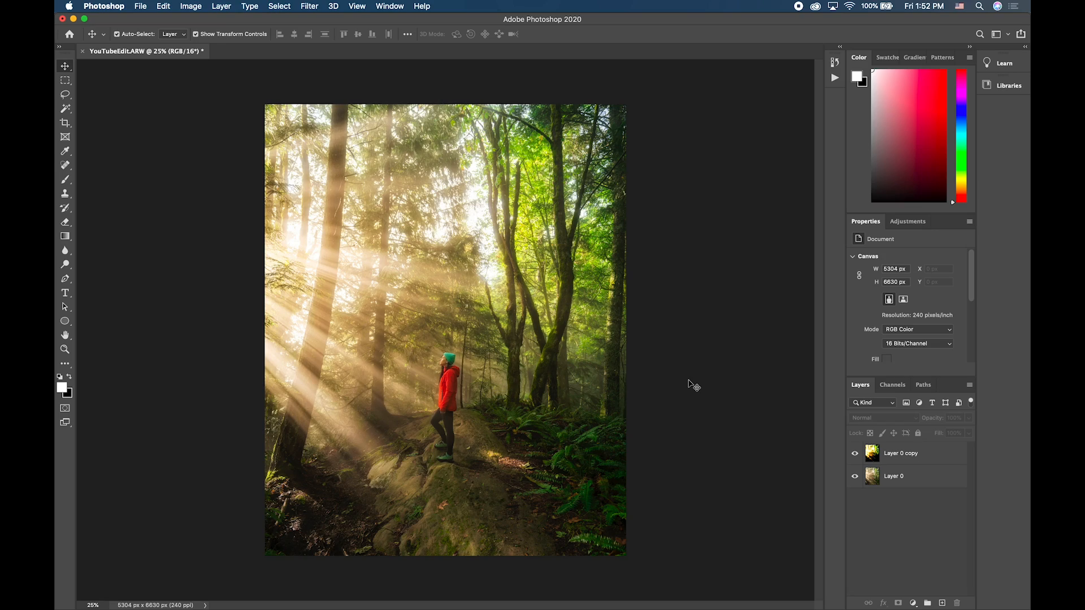
Examine the glow effect up close on the woman, the mossy trees and the sun rays.
{"action": "key", "text": "super+equal"}
{"action": "key", "text": "super+equal"}
{"action": "scroll", "coordinate": [439, 438], "scroll_direction": "up", "scroll_amount": 5}
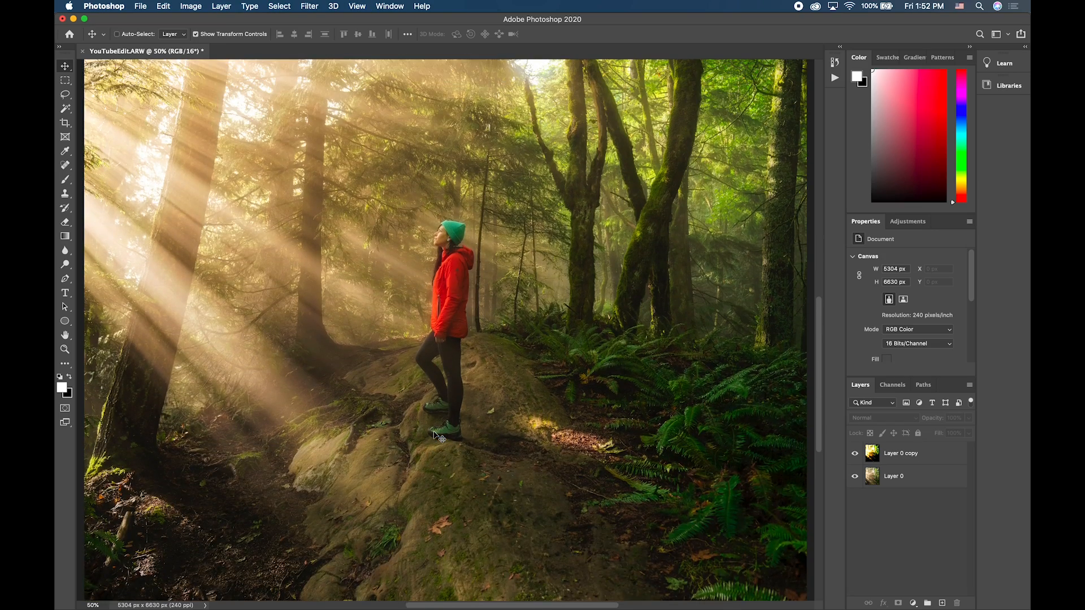
{"action": "key", "text": "super"}
{"action": "key", "text": "super+equal"}
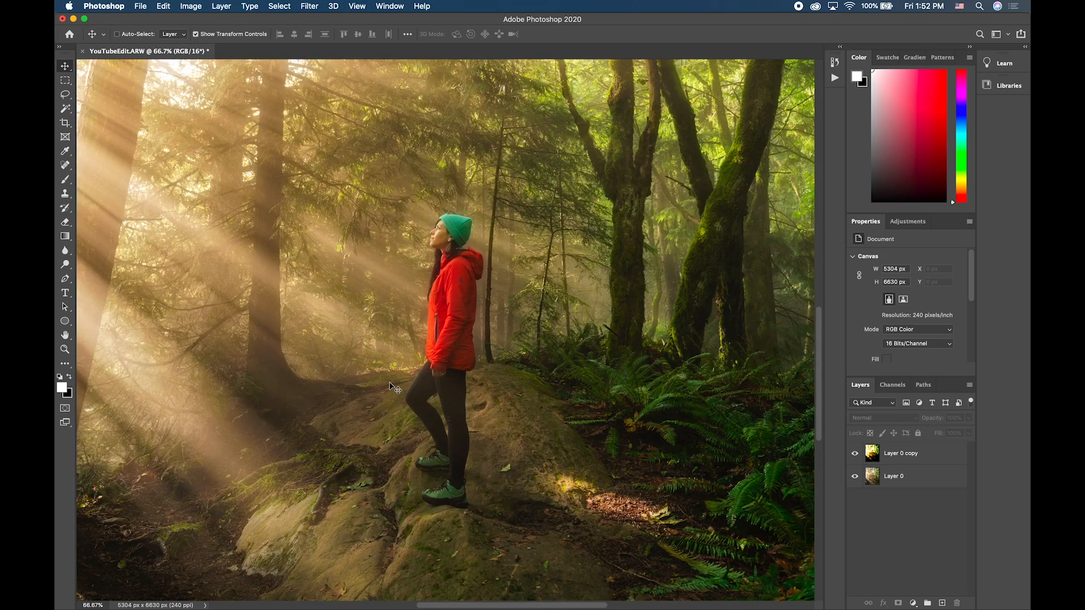
{"action": "scroll", "coordinate": [393, 387], "scroll_direction": "down", "scroll_amount": 1}
{"action": "scroll", "coordinate": [394, 388], "scroll_direction": "up", "scroll_amount": 10}
{"action": "scroll", "coordinate": [394, 387], "scroll_direction": "right", "scroll_amount": 12}
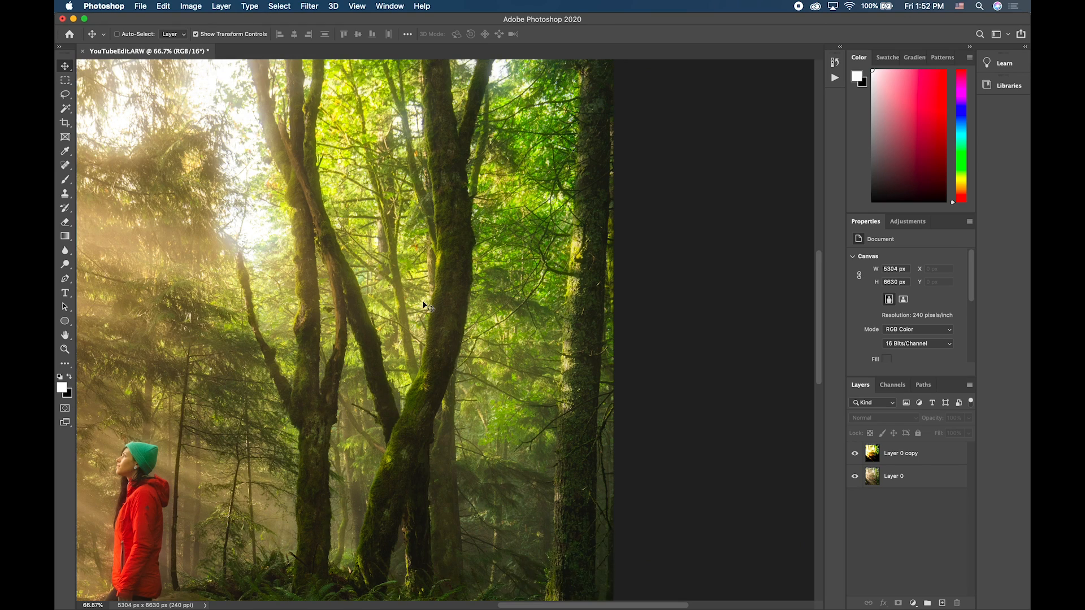
{"action": "scroll", "coordinate": [203, 349], "scroll_direction": "left", "scroll_amount": 18}
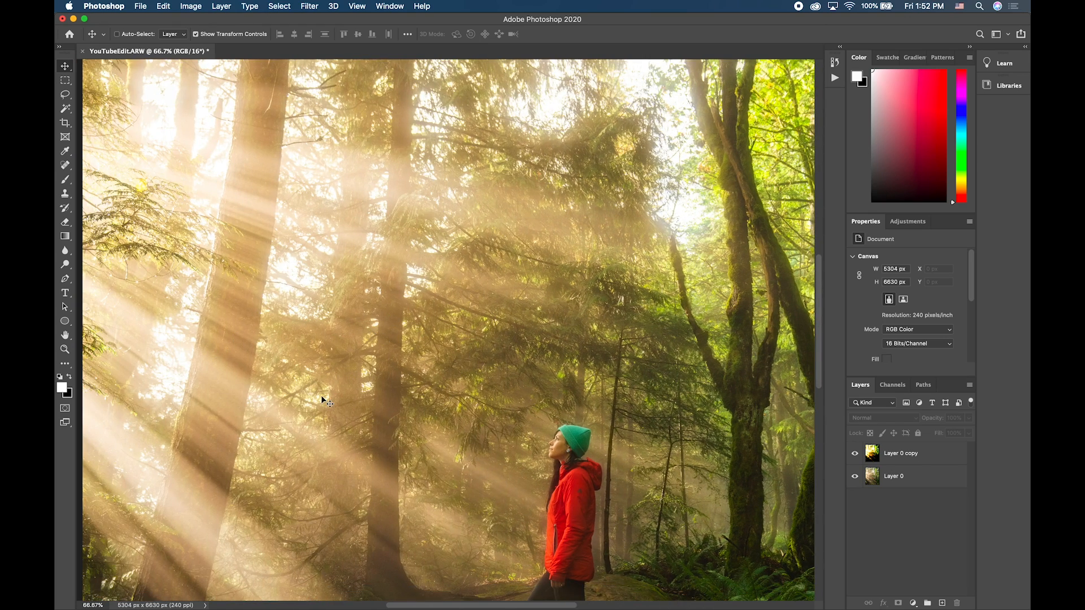
{"action": "scroll", "coordinate": [322, 395], "scroll_direction": "down", "scroll_amount": 6}
{"action": "scroll", "coordinate": [591, 435], "scroll_direction": "right", "scroll_amount": 2}
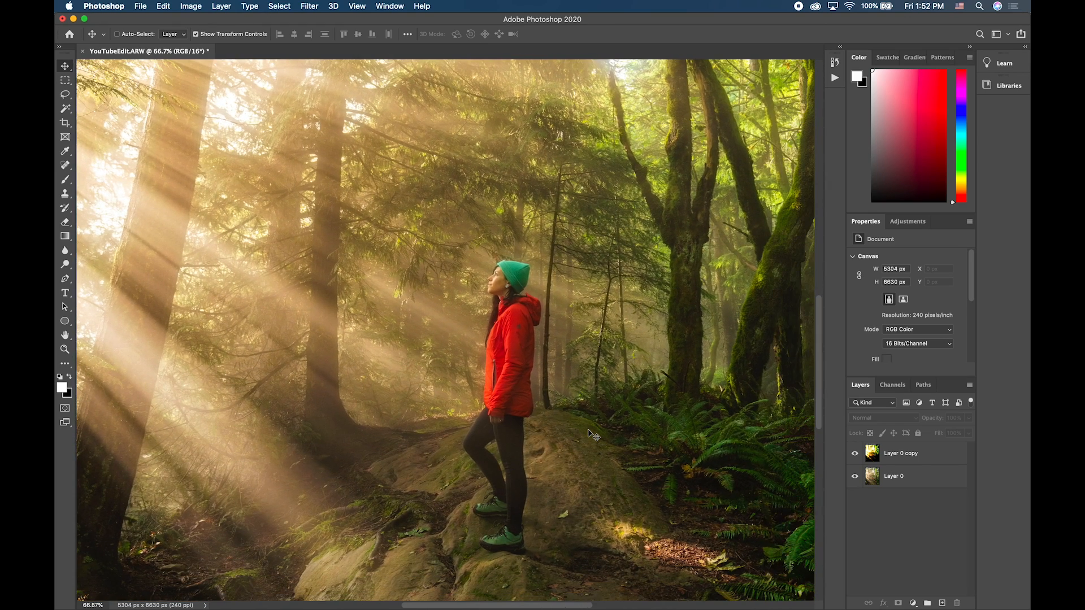
{"action": "key", "text": "super+minus"}
{"action": "key", "text": "super+minus"}
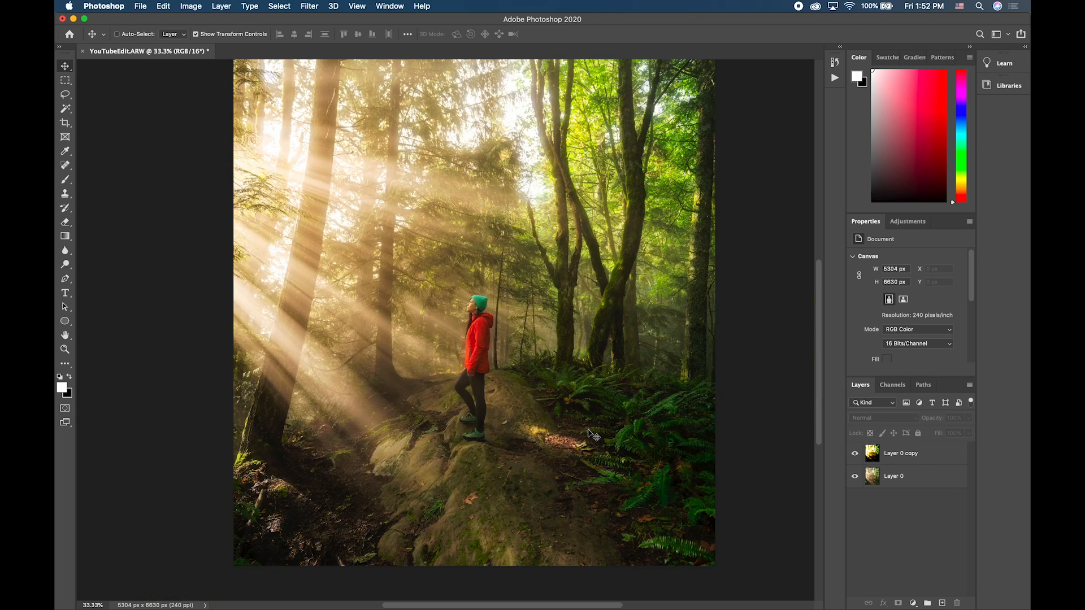
Add a layer mask to the glow layer and fade the effect around the woman and rock with a soft 1700 px Eraser at 37% opacity.
{"action": "left_click", "coordinate": [932, 461]}
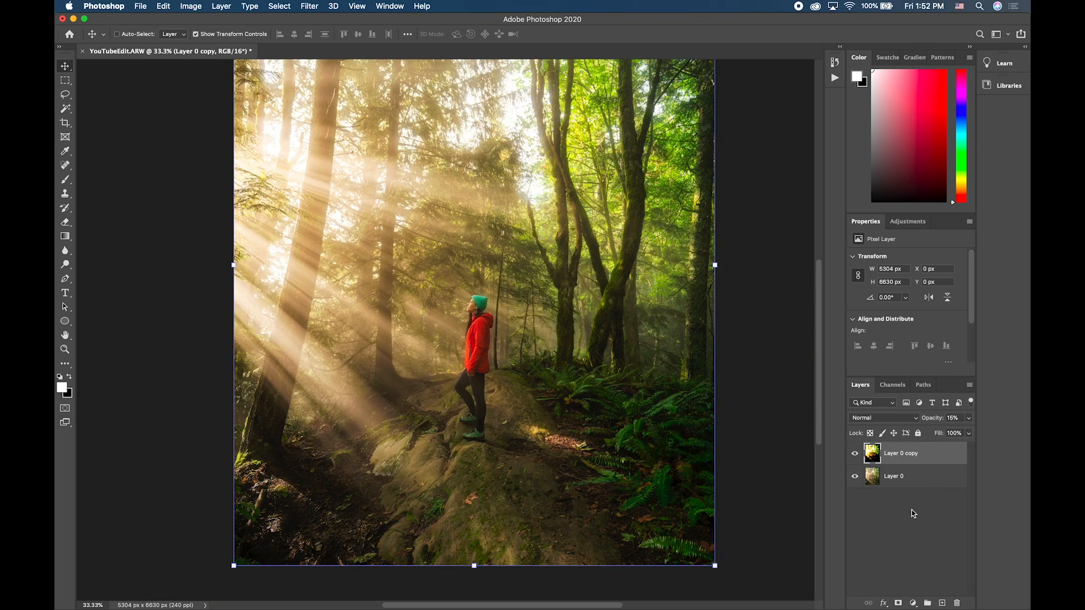
{"action": "left_click", "coordinate": [898, 603]}
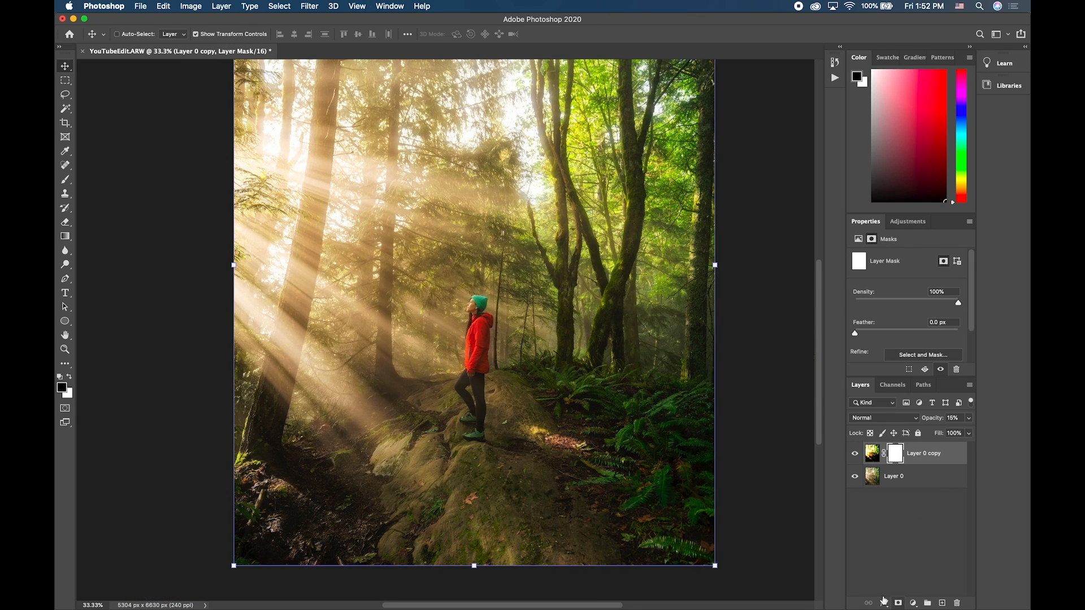
{"action": "left_click", "coordinate": [65, 220]}
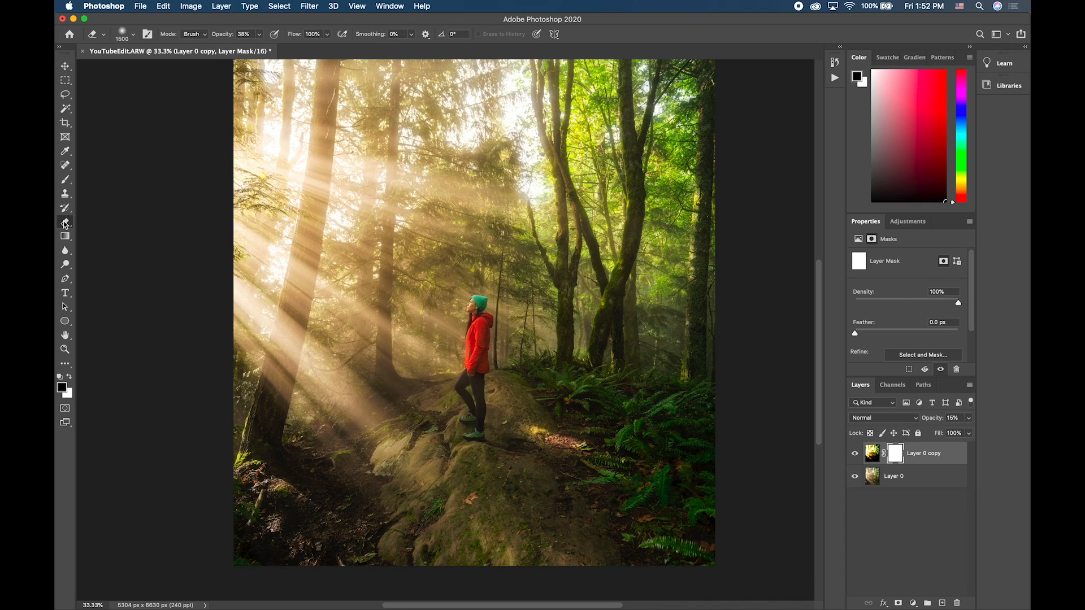
{"action": "key", "text": "bracketright"}
{"action": "left_click", "coordinate": [259, 34]}
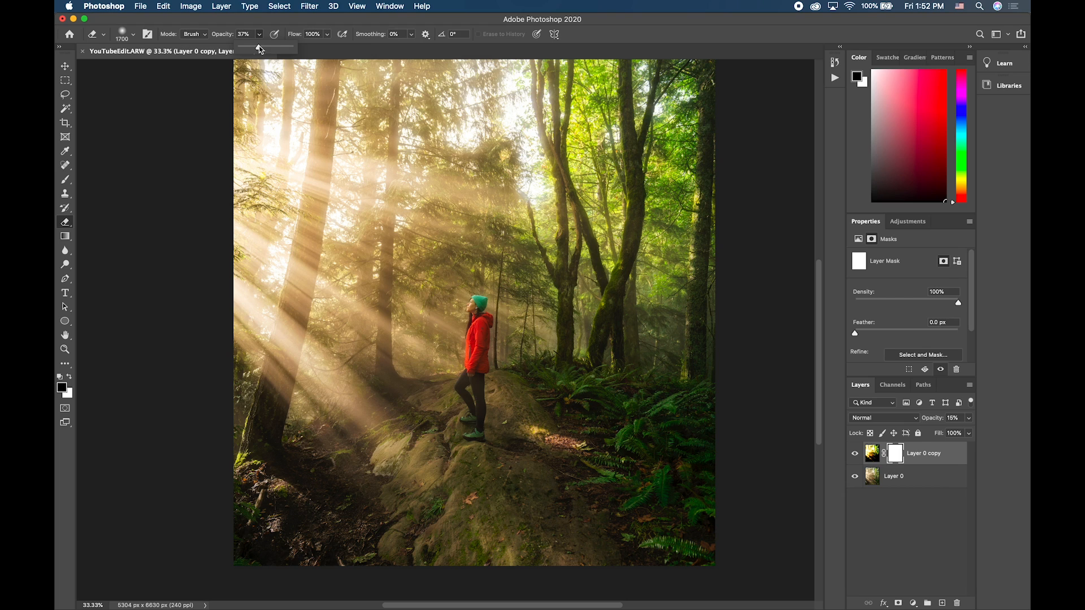
{"action": "left_click", "coordinate": [260, 35]}
{"action": "left_click", "coordinate": [130, 35]}
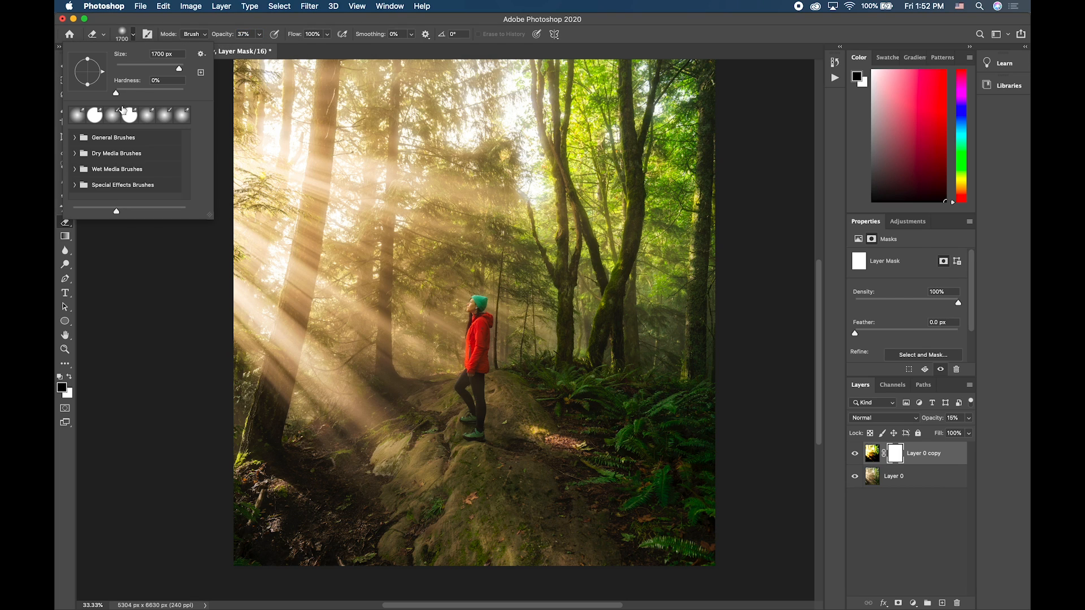
{"action": "left_click", "coordinate": [136, 37]}
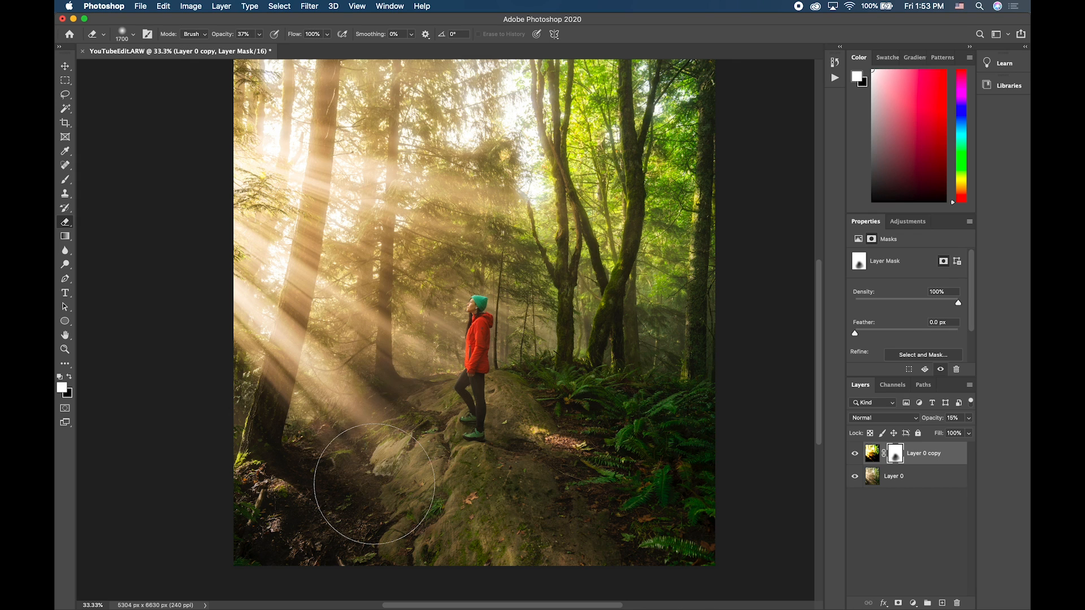
Compare the full photo with the masked glow layer hidden and shown, and examine the area around the woman up close.
{"action": "key", "text": "super+minus"}
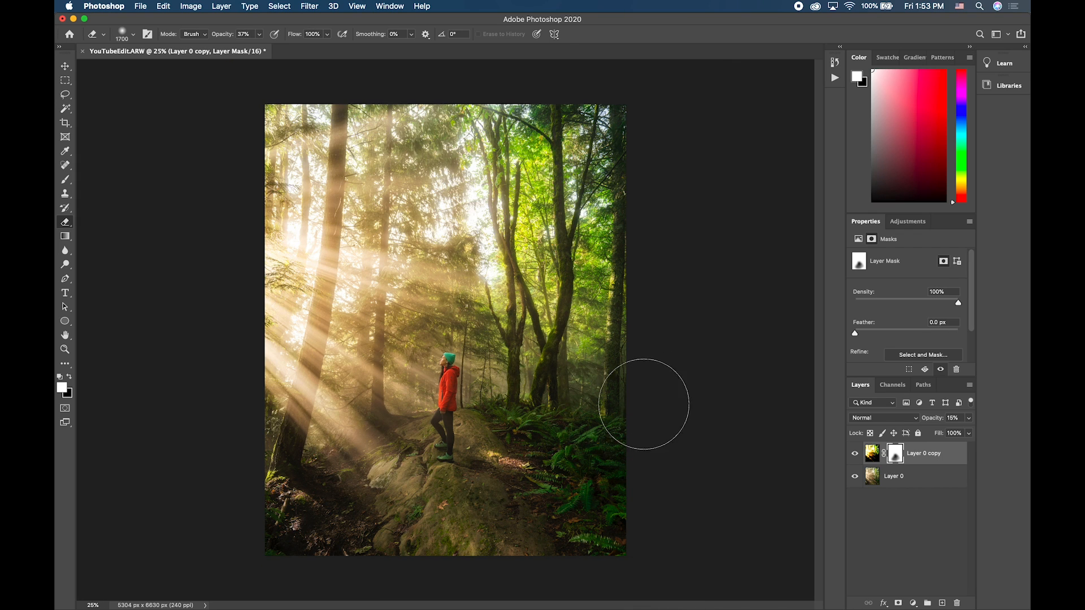
{"action": "left_click", "coordinate": [855, 455]}
{"action": "left_click", "coordinate": [855, 456]}
{"action": "key", "text": "super+plus"}
{"action": "key", "text": "super+plus"}
{"action": "key", "text": "super+plus"}
{"action": "scroll", "coordinate": [414, 444], "scroll_direction": "down", "scroll_amount": 1}
{"action": "scroll", "coordinate": [414, 444], "scroll_direction": "down", "scroll_amount": 5}
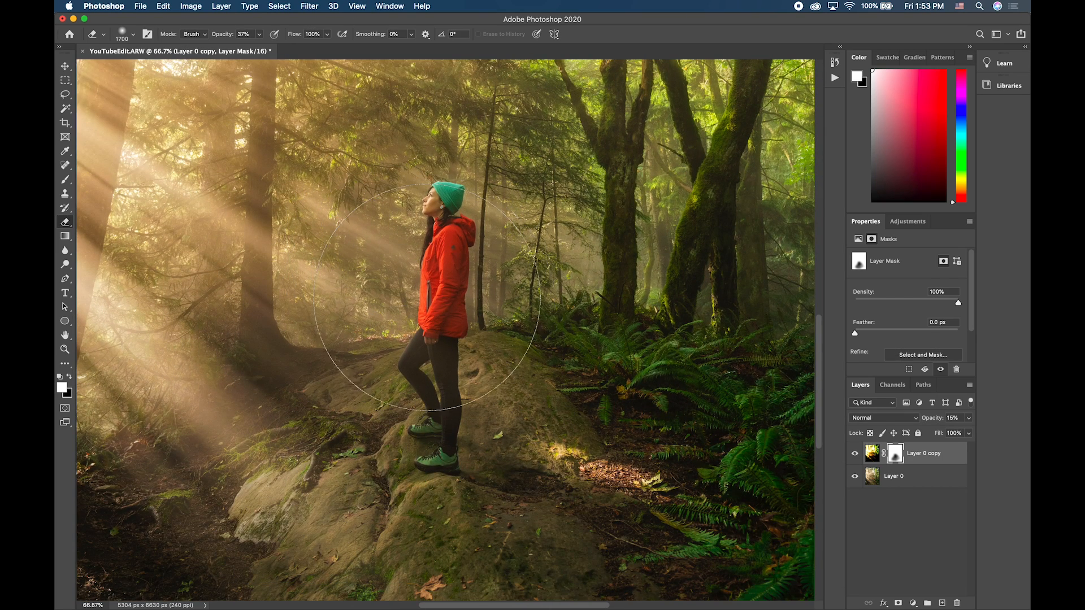
Reduce the Eraser size to 400 px and inspect the ferns and ground beside the rock.
{"action": "key", "text": "bracketleft"}
{"action": "key", "text": "bracketleft"}
{"action": "key", "text": "bracketleft"}
{"action": "key", "text": "bracketleft"}
{"action": "key", "text": "bracketleft"}
{"action": "key", "text": "bracketleft"}
{"action": "key", "text": "bracketleft"}
{"action": "key", "text": "bracketleft"}
{"action": "key", "text": "bracketleft"}
{"action": "key", "text": "bracketleft"}
{"action": "key", "text": "bracketleft"}
{"action": "key", "text": "bracketleft"}
{"action": "key", "text": "bracketleft"}
{"action": "scroll", "coordinate": [657, 244], "scroll_direction": "right", "scroll_amount": 5}
{"action": "scroll", "coordinate": [656, 244], "scroll_direction": "up", "scroll_amount": 3}
{"action": "scroll", "coordinate": [552, 431], "scroll_direction": "down", "scroll_amount": 5}
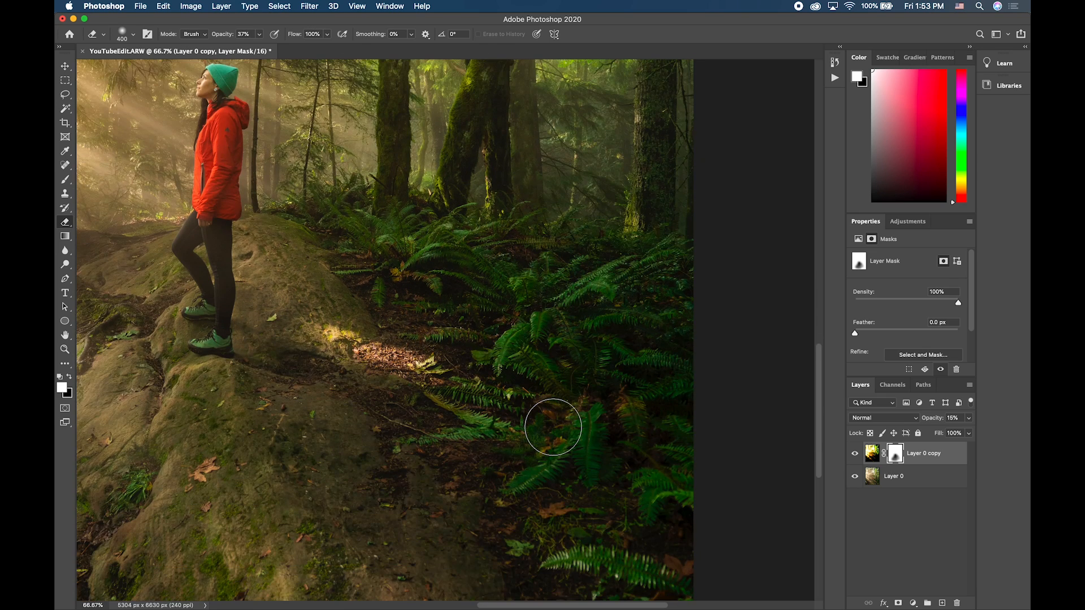
{"action": "scroll", "coordinate": [334, 391], "scroll_direction": "down", "scroll_amount": 3}
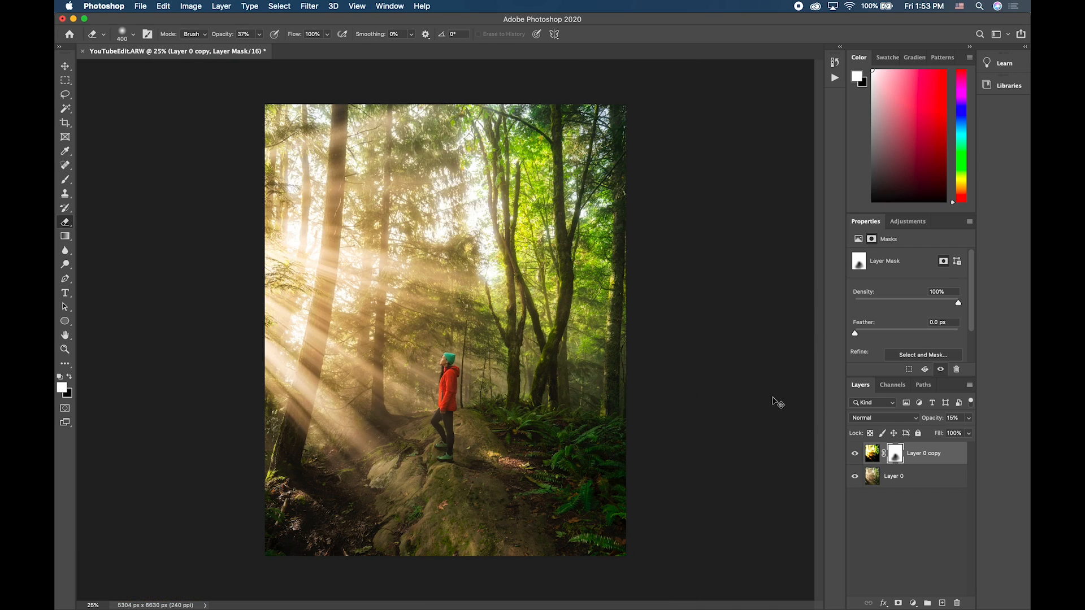
Save the layered photo, switch back to Lightroom Classic and compare the result with the neighbouring photo.
{"action": "key", "text": "super+s"}
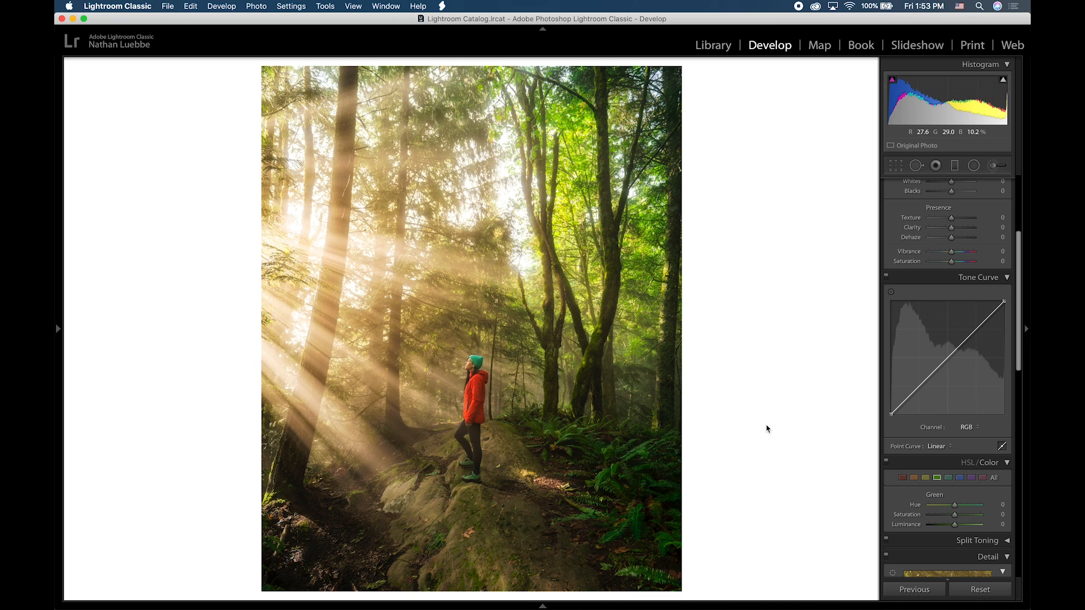
{"action": "key", "text": "Left"}
{"action": "key", "text": "Right"}
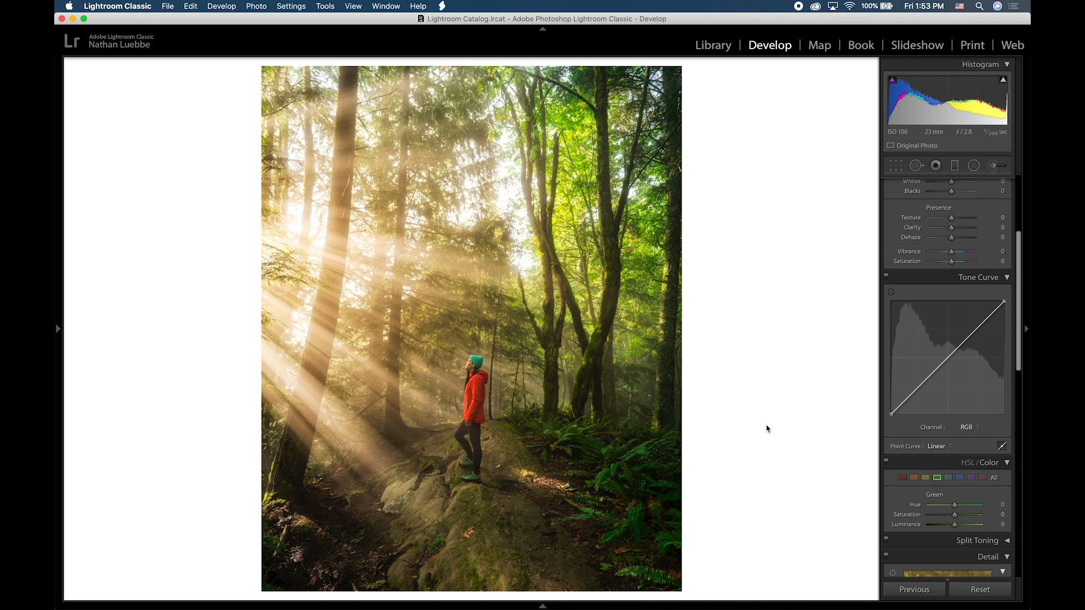